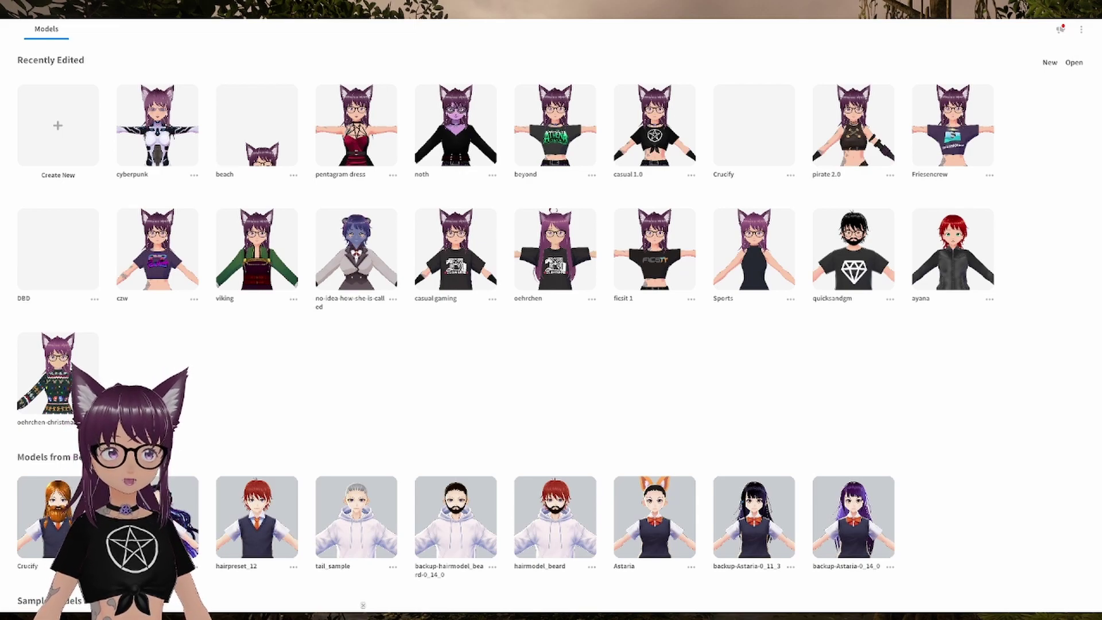
Step: Create a new model from the Fem base
left_click(57, 125)
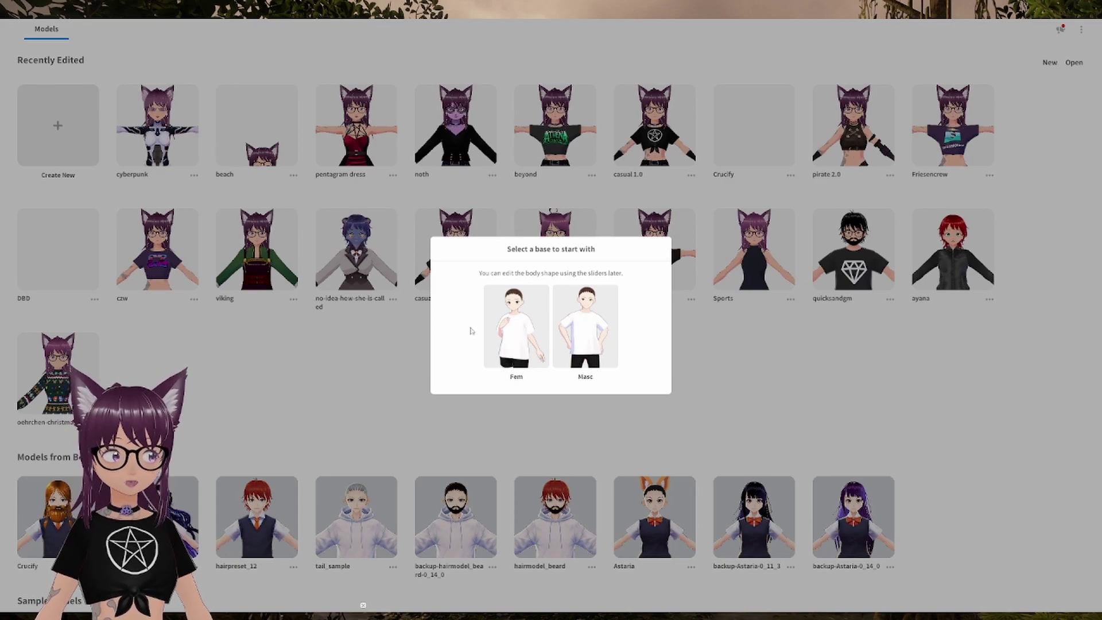
left_click(506, 336)
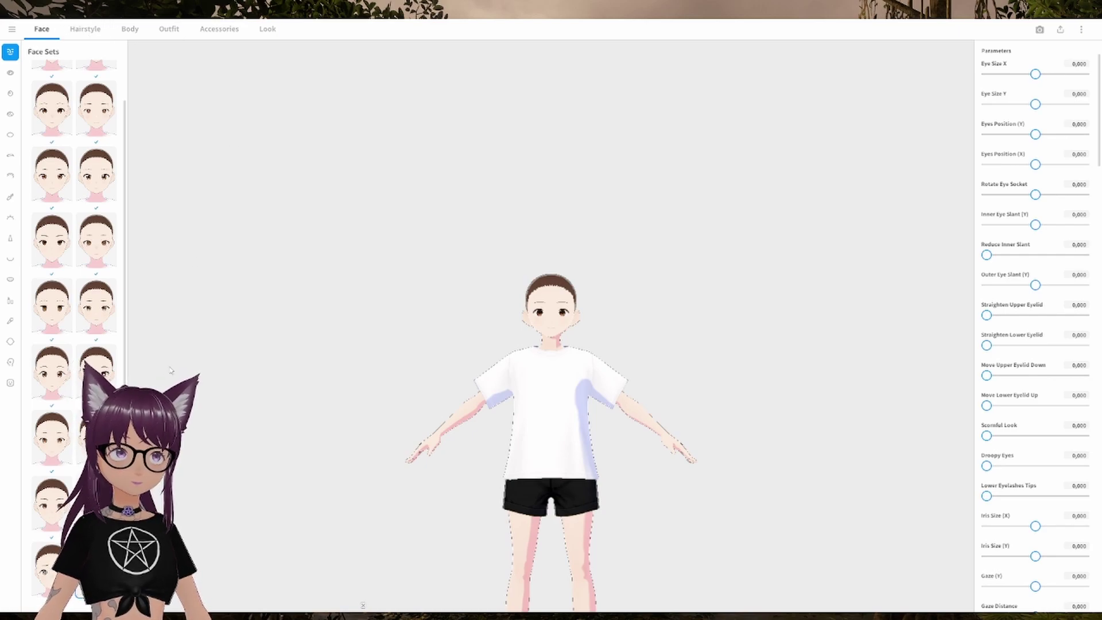
Step: Browse the face sets and apply the first preset in the second row
scroll(54, 279, "up", 1)
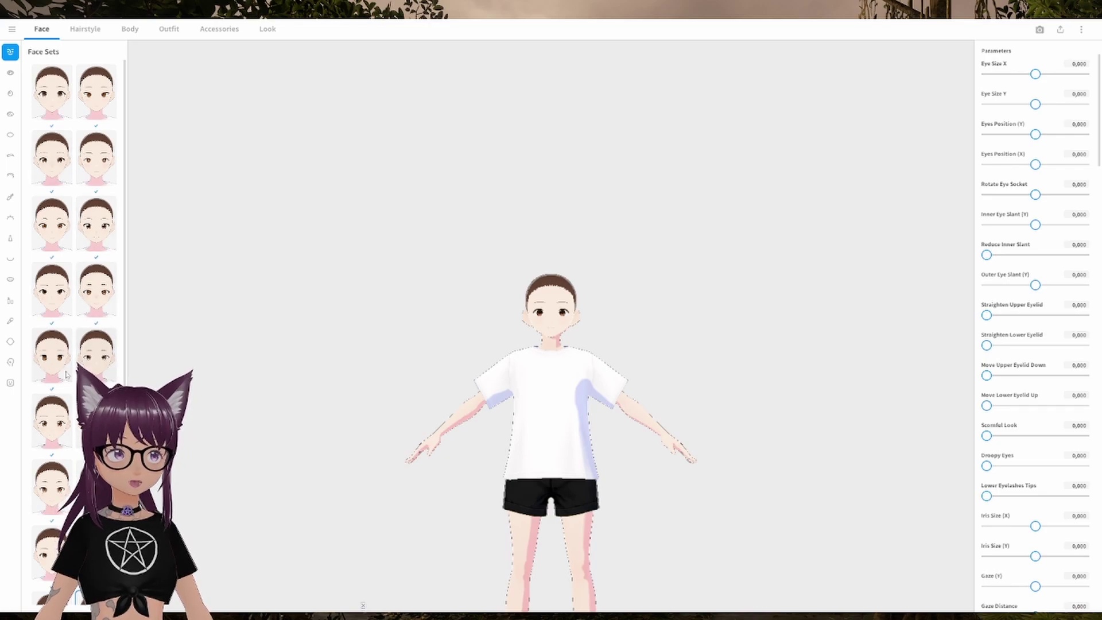
scroll(68, 259, "down", 2)
scroll(87, 173, "up", 2)
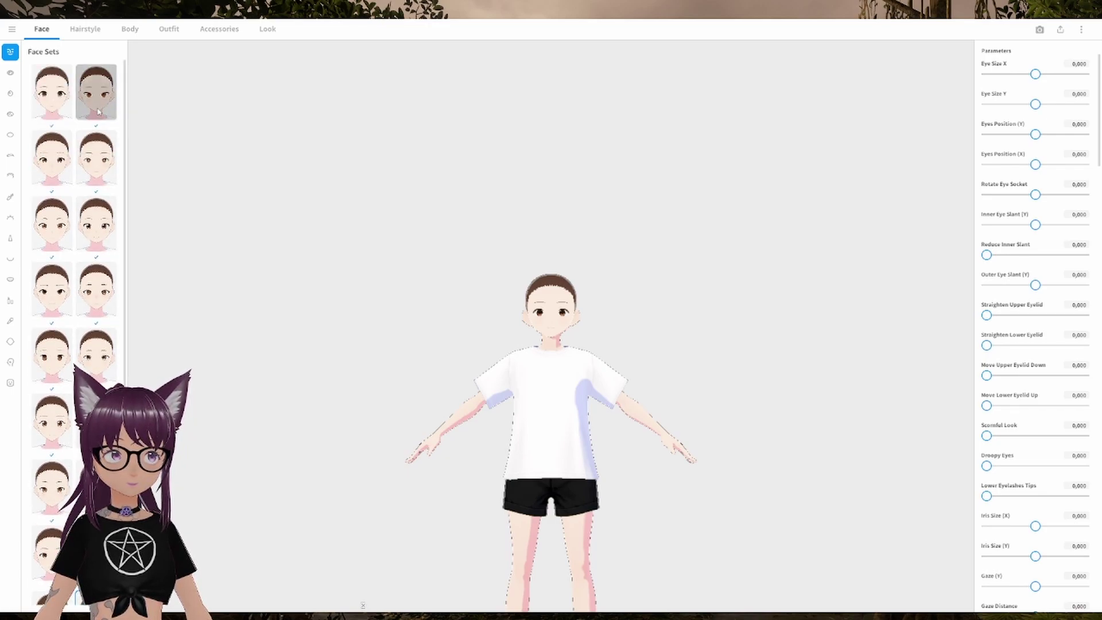
left_click(99, 112)
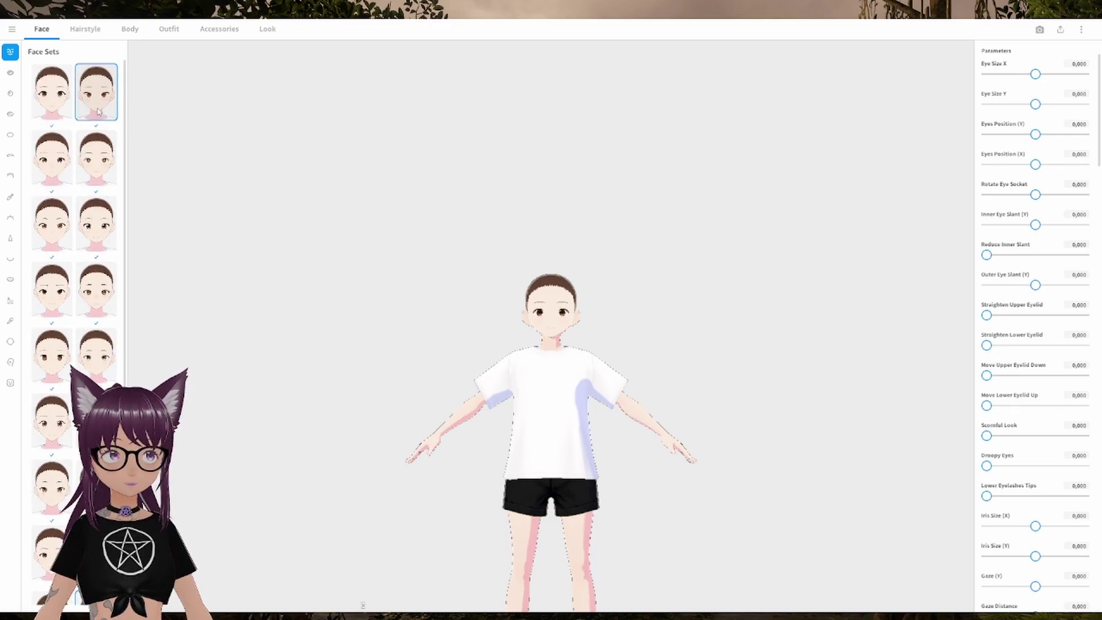
left_click(48, 168)
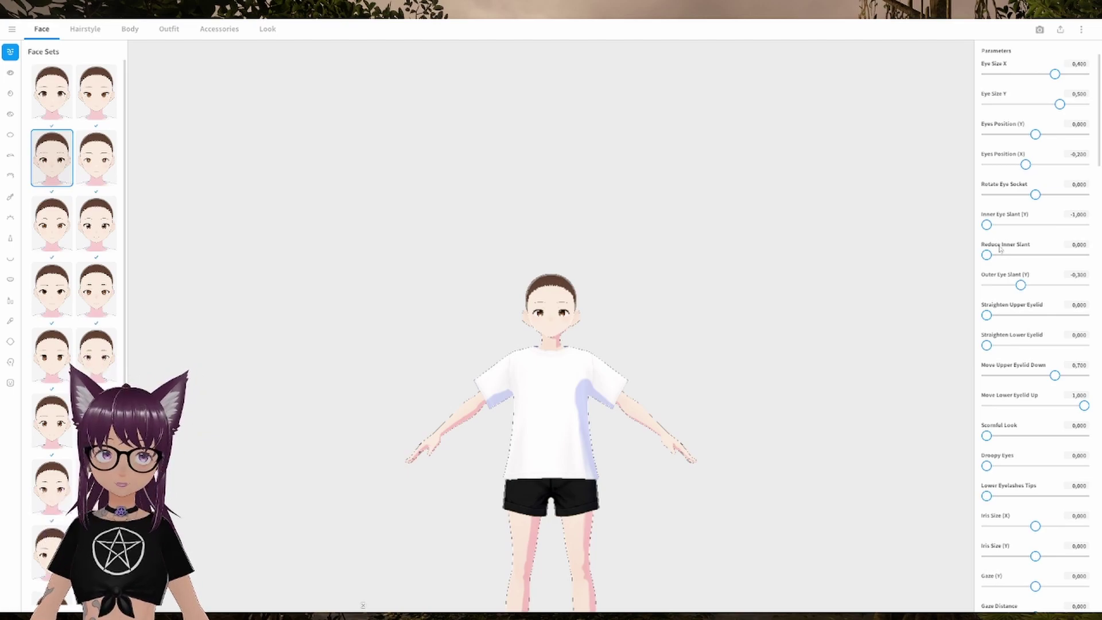
Step: Set the face's Droopy Eyes parameter to the maximum of 1.000
scroll(1040, 416, "down", 1)
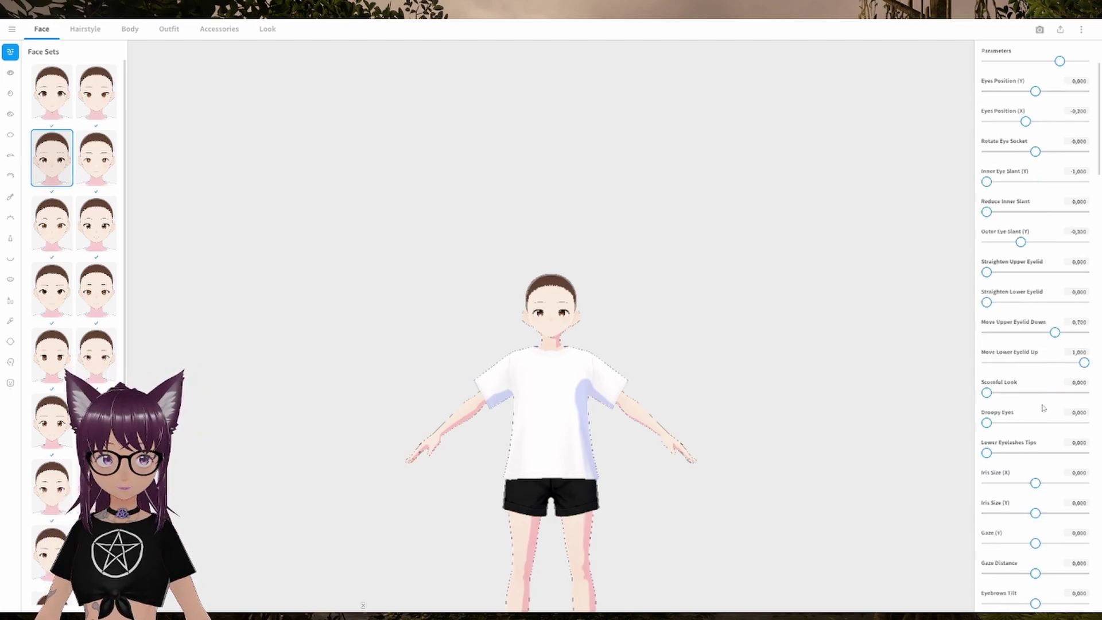
scroll(1043, 408, "down", 1)
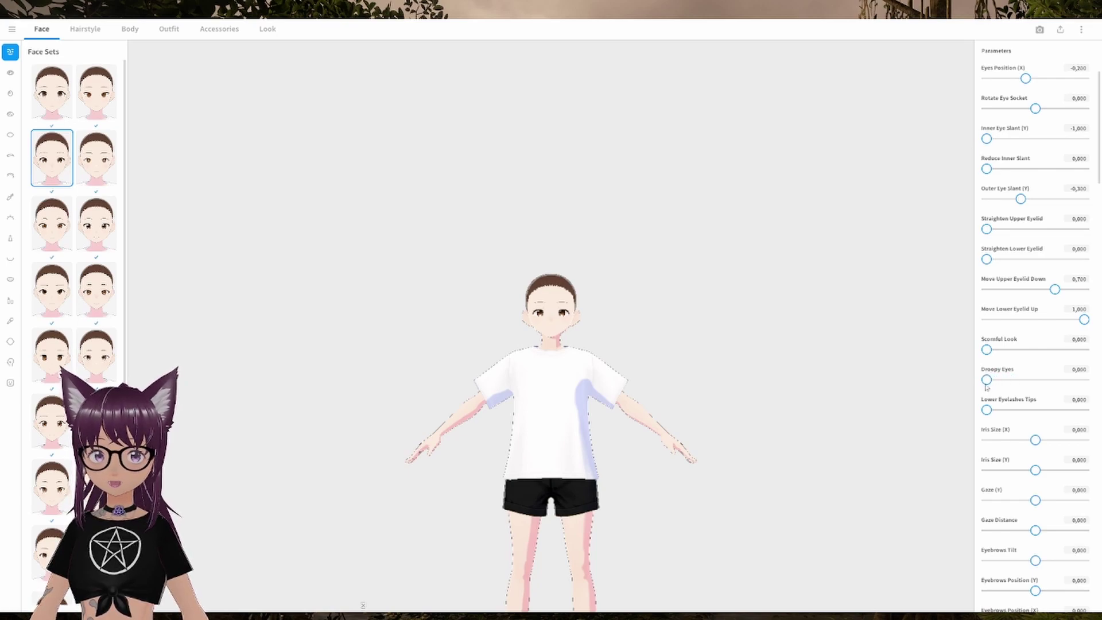
left_click_drag(986, 381, 1091, 390)
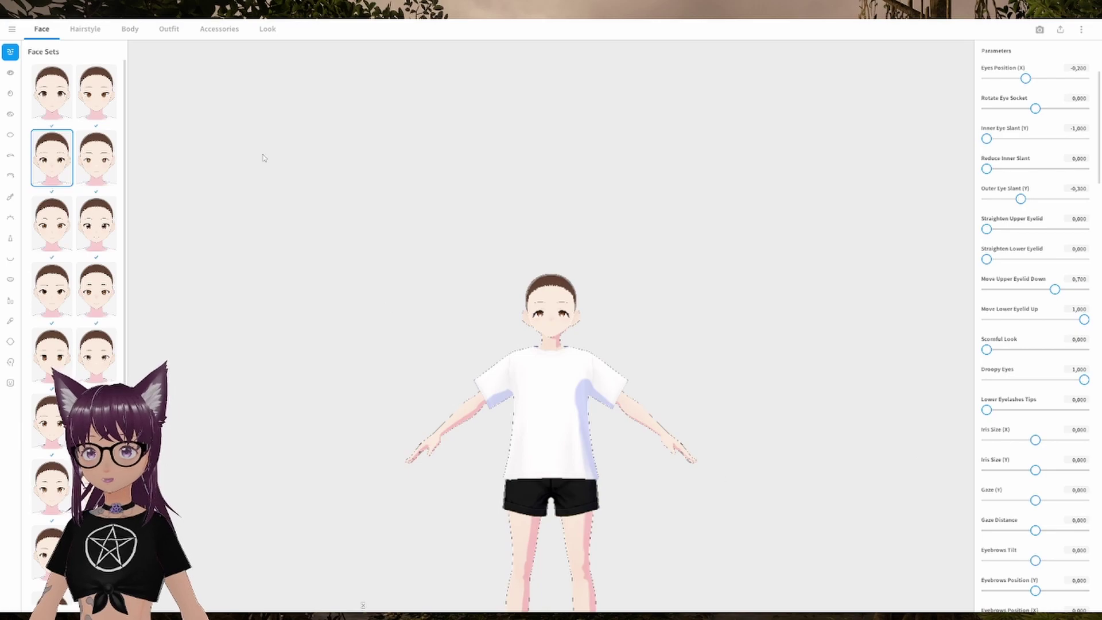
Step: Apply the long twin-tail preset from the hairstyle sets
left_click(86, 30)
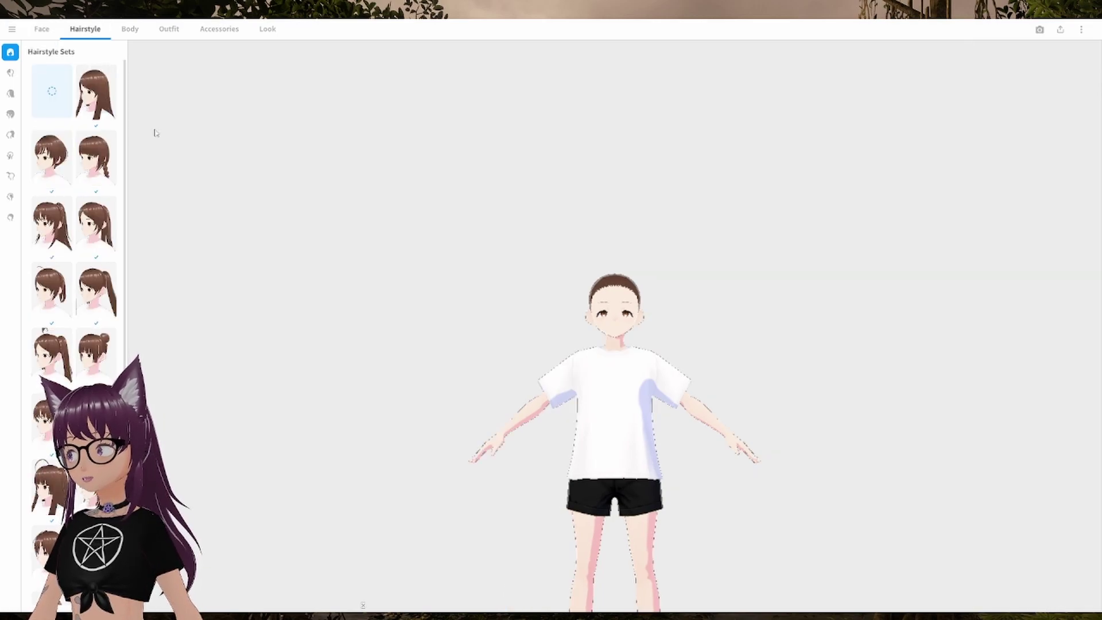
left_click(114, 281)
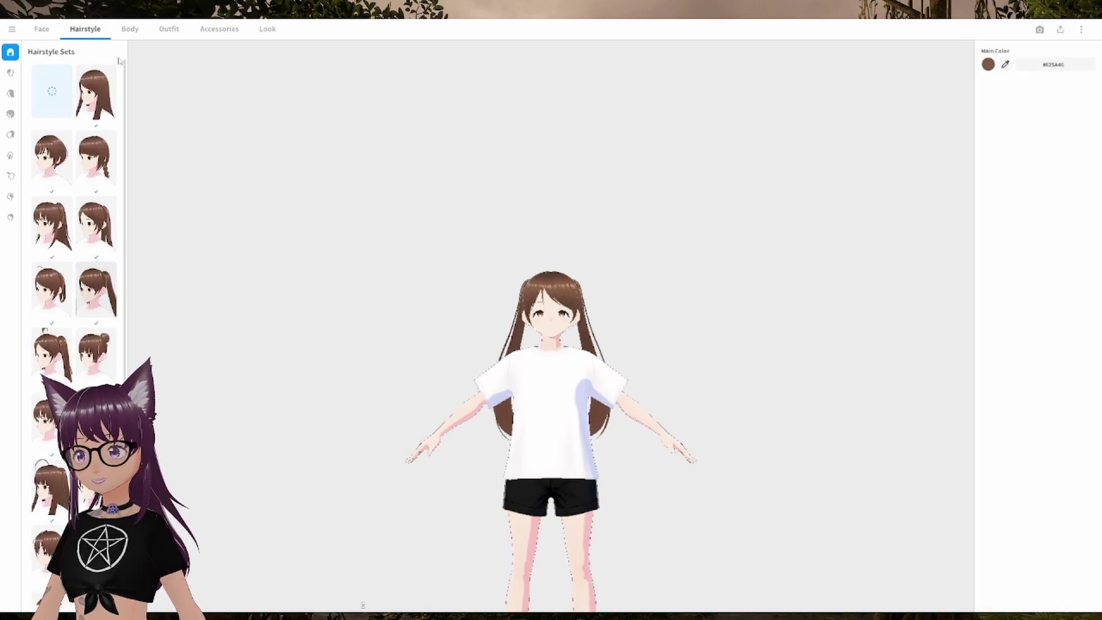
Step: Go through the face's eyeliner and eyelash presets and apply the last lips preset
left_click(42, 29)
scroll(75, 230, "down", 1)
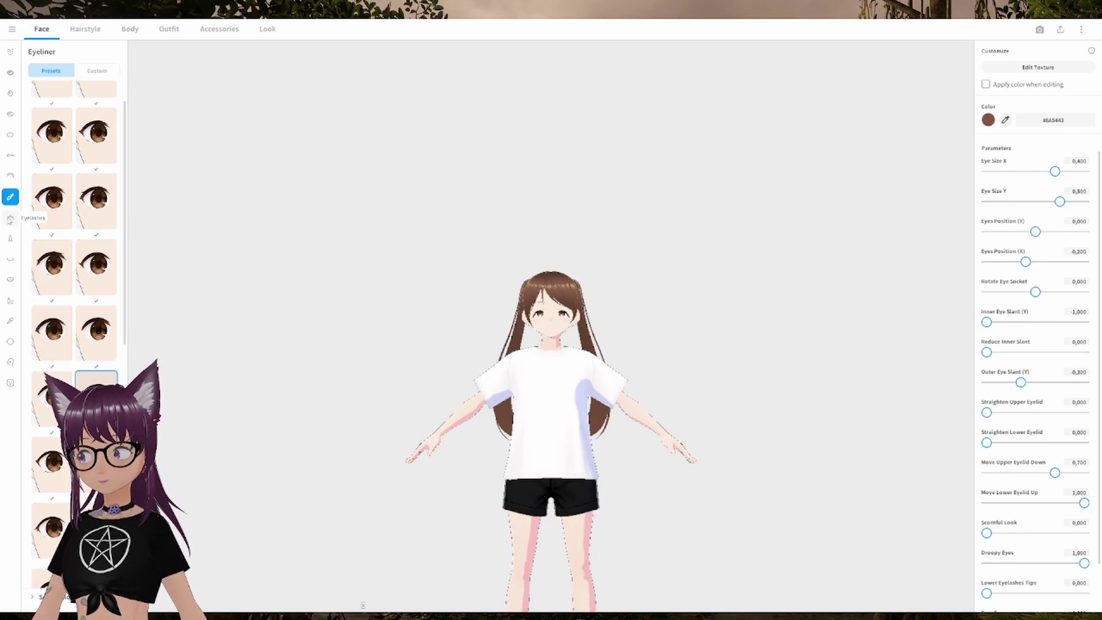
left_click(10, 217)
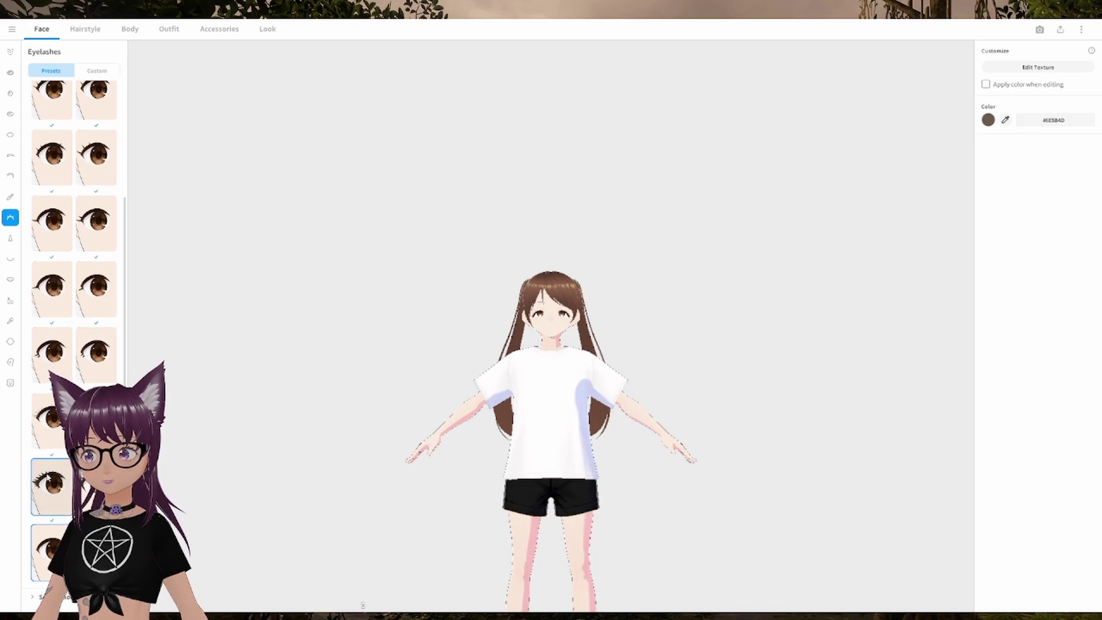
left_click(12, 301)
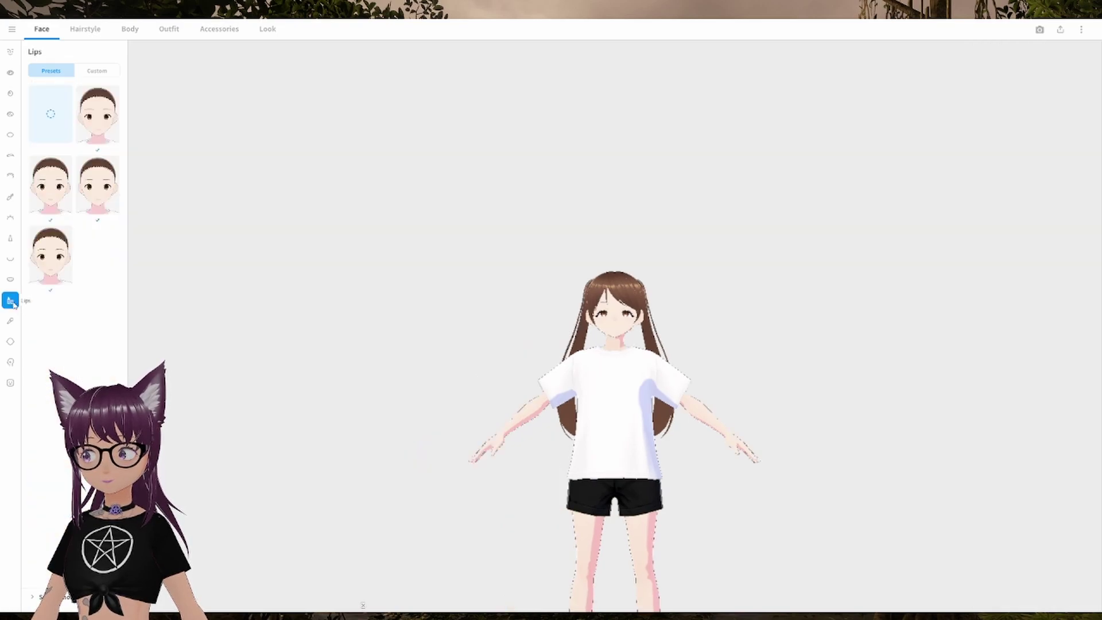
left_click(58, 248)
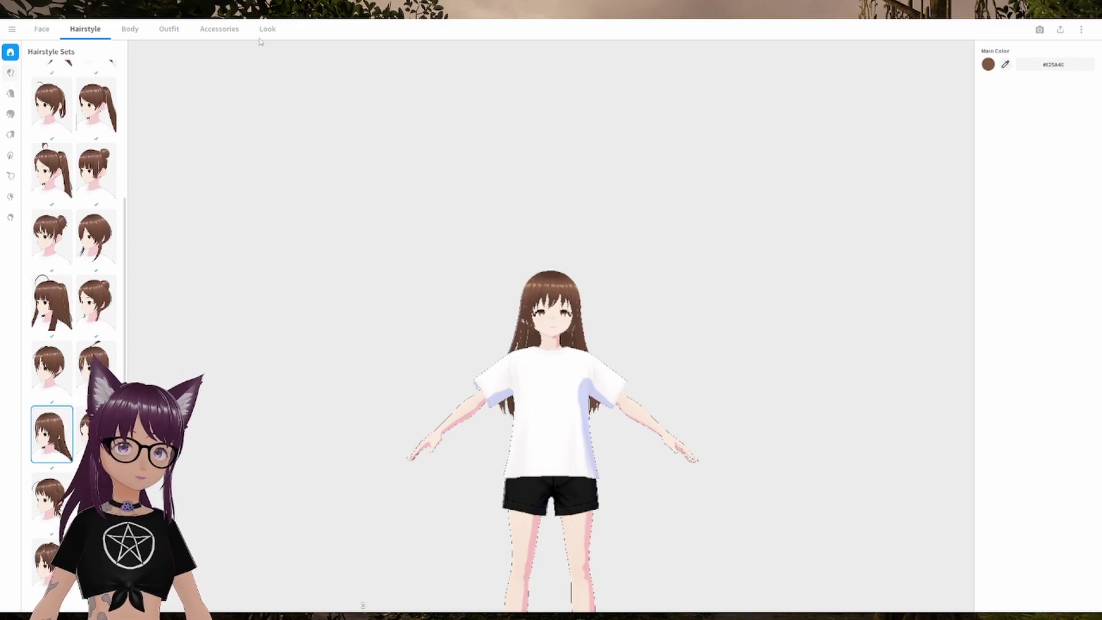
Step: Change the main color of the whole hairstyle to teal green
left_click(986, 66)
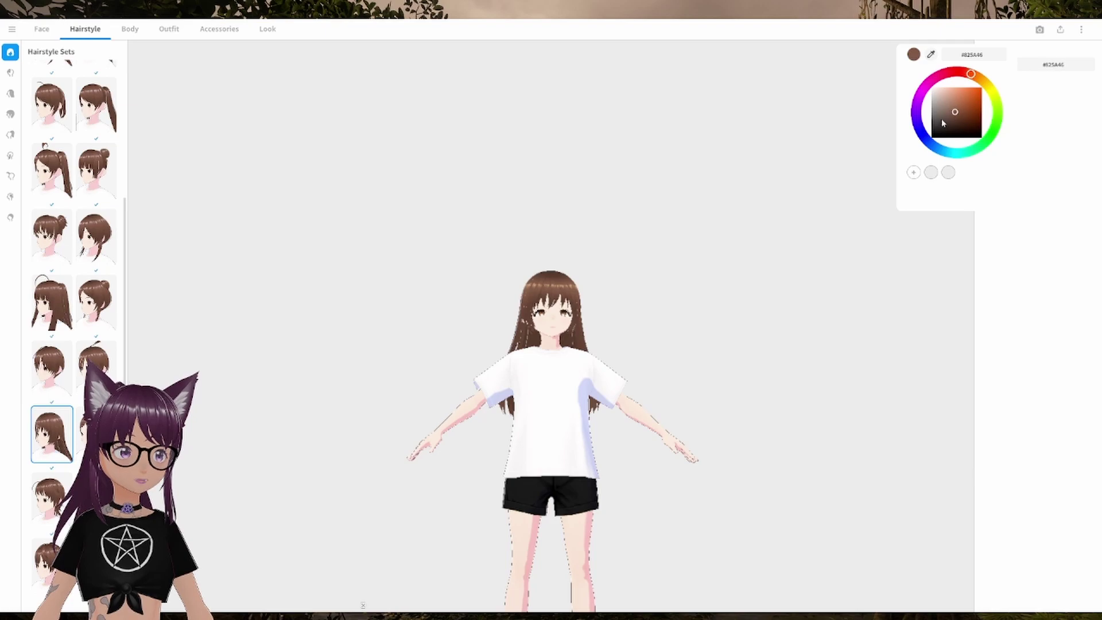
mouse_move(926, 137)
left_mouse_down()
mouse_move(959, 159)
mouse_move(970, 99)
mouse_move(963, 118)
left_mouse_up()
left_click(726, 299)
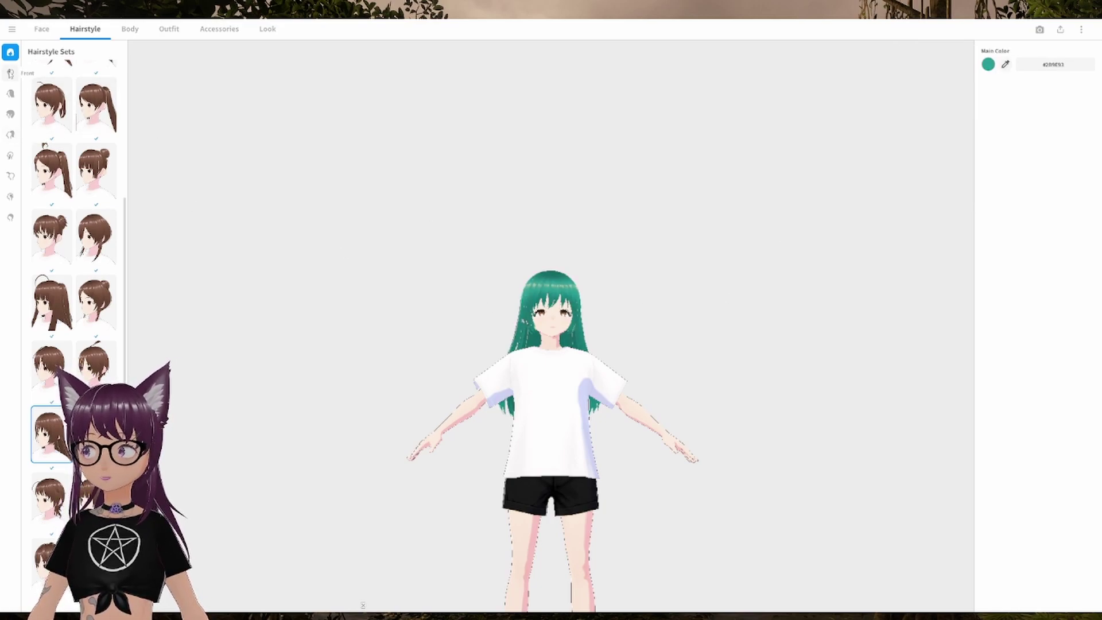
Step: Open the front hair in the hairstyle editor, inspect the guides of the 手描きグループ 4 group, and close without saving
left_click(11, 73)
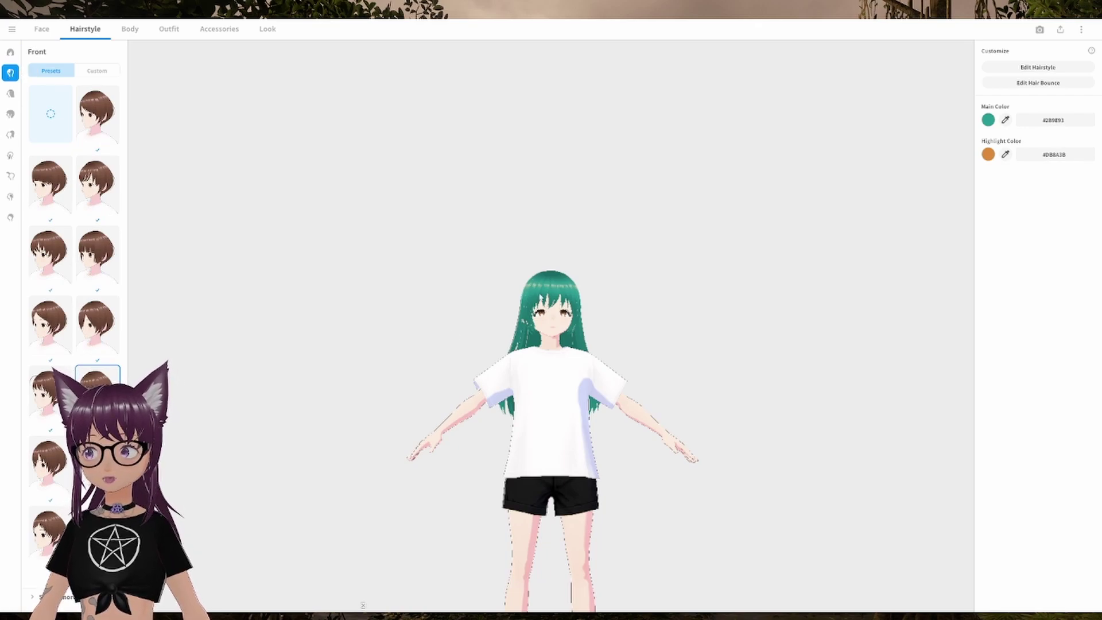
left_click(1053, 67)
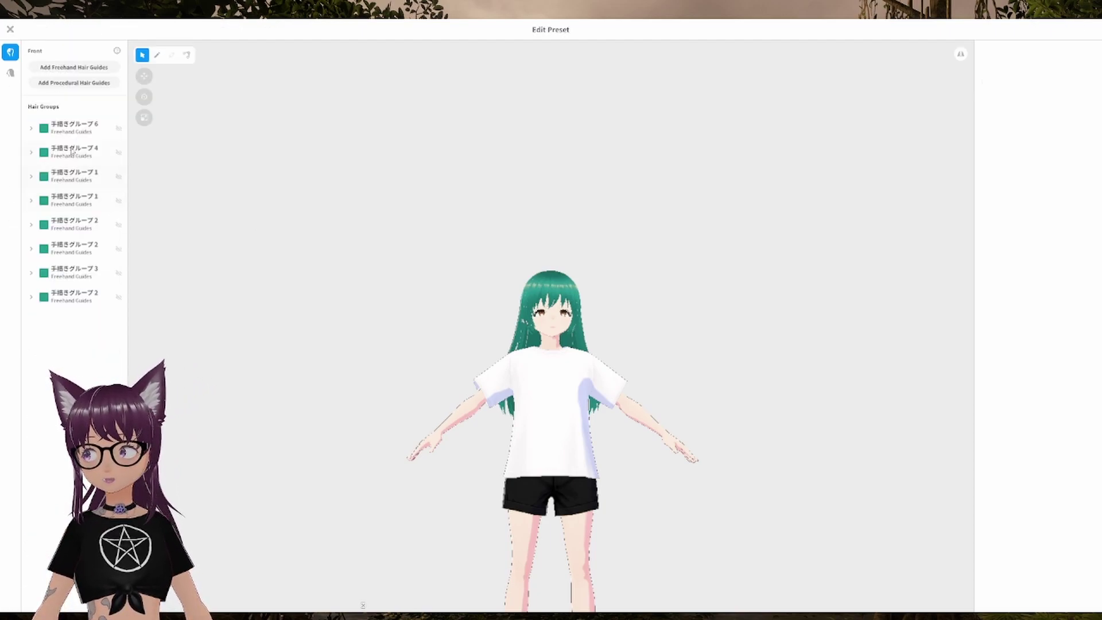
left_click(72, 152)
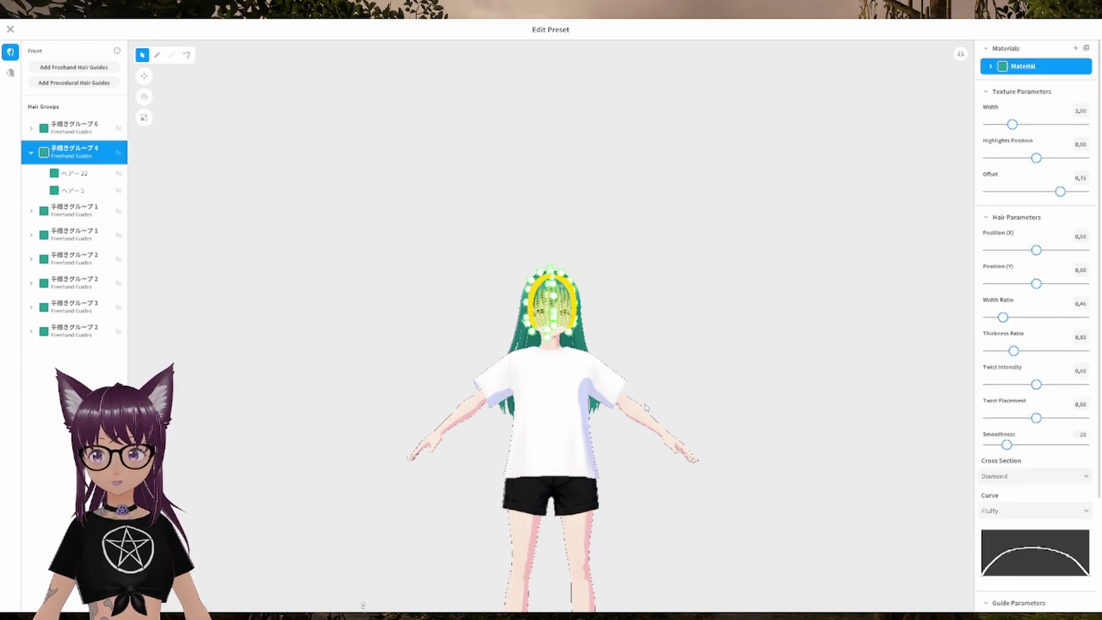
mouse_move(645, 407)
right_mouse_down()
mouse_move(586, 415)
mouse_move(649, 403)
right_mouse_up()
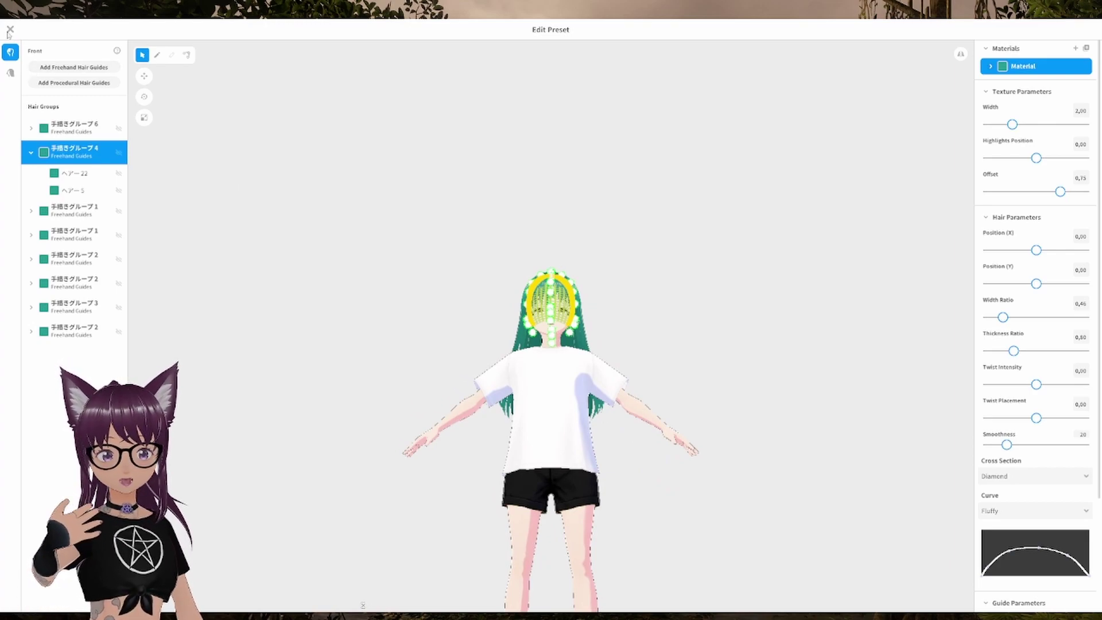
mouse_move(332, 221)
right_mouse_down()
mouse_move(356, 234)
mouse_move(321, 224)
right_mouse_up()
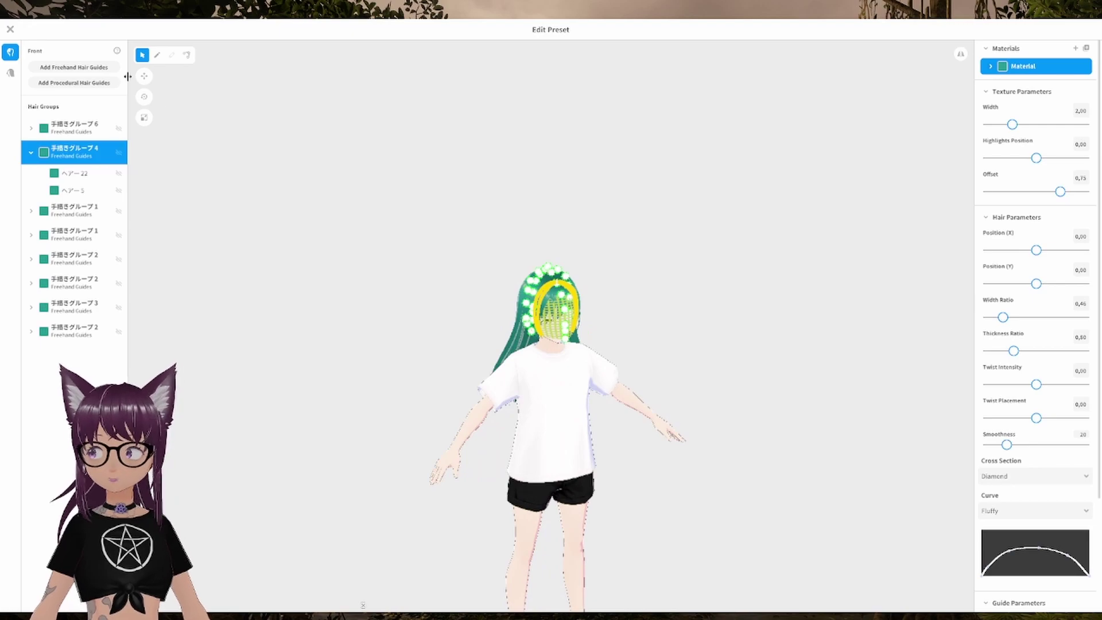
left_click(10, 30)
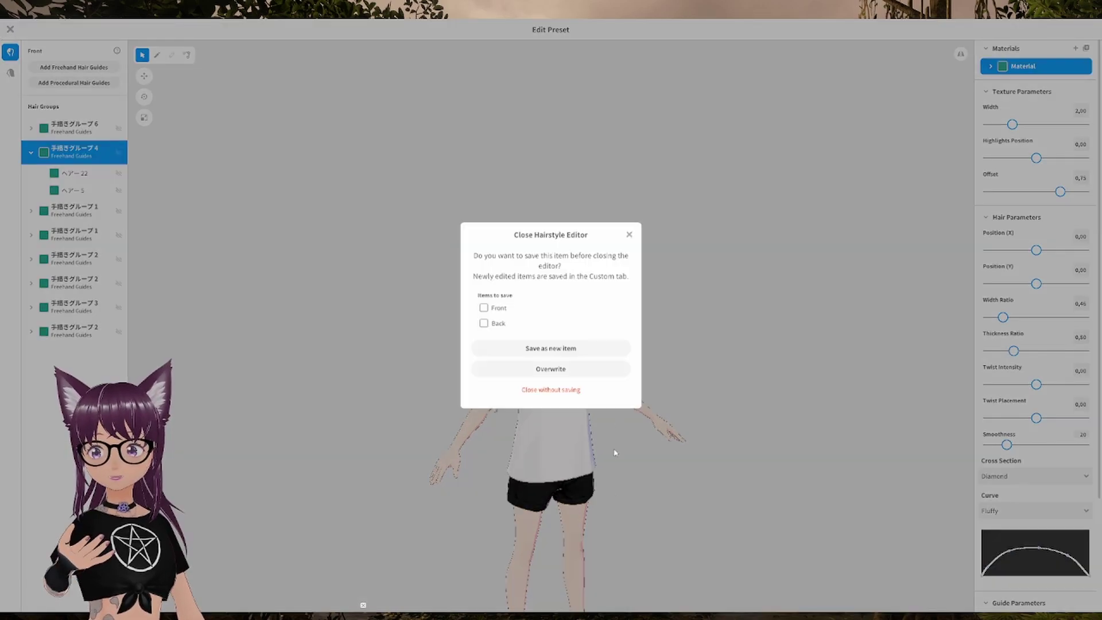
left_click(561, 398)
Step: Set the body's Fem Height to about 0.56 and Body Size to about 0.012
left_click(129, 29)
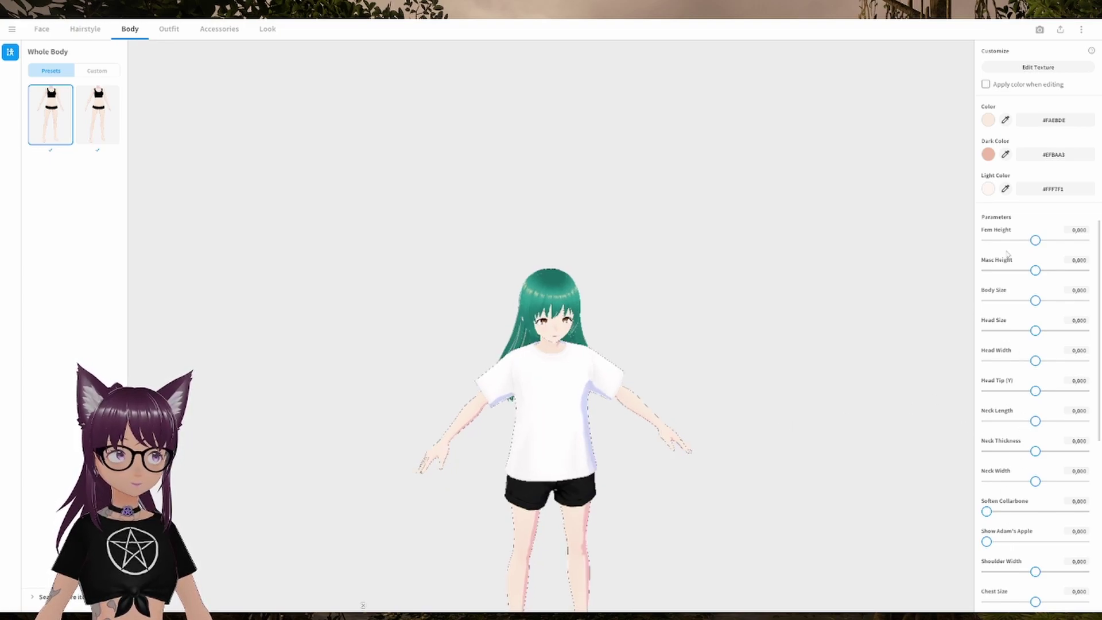
left_click_drag(1035, 240, 1062, 240)
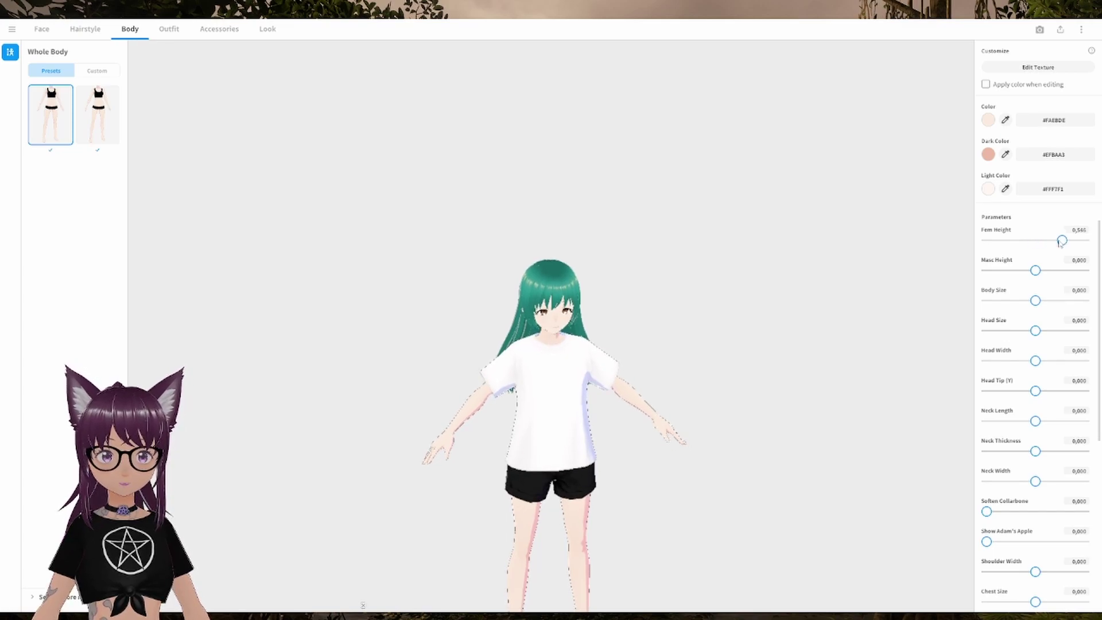
left_click_drag(1042, 300, 1037, 302)
Step: Increase the body's Chest Size to about 0.4 and check the figure from the side
scroll(1030, 558, "down", 1)
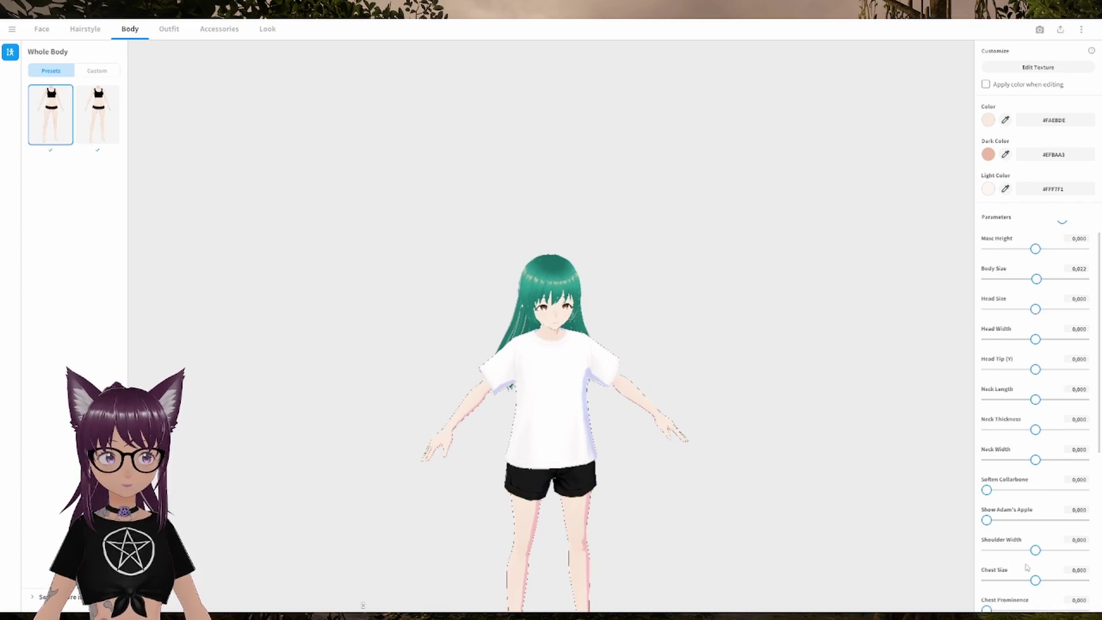
left_click_drag(1033, 580, 1055, 581)
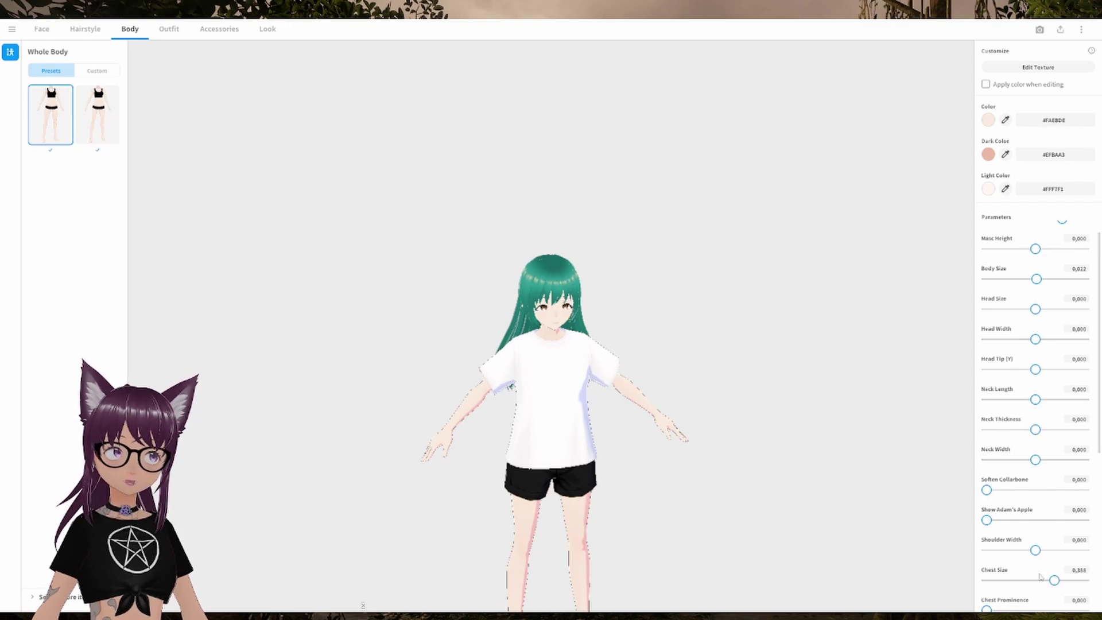
left_click_drag(633, 432, 669, 433)
Step: Browse the whole outfit sets and apply the one with the white frilled blouse and black skirt
left_click(169, 29)
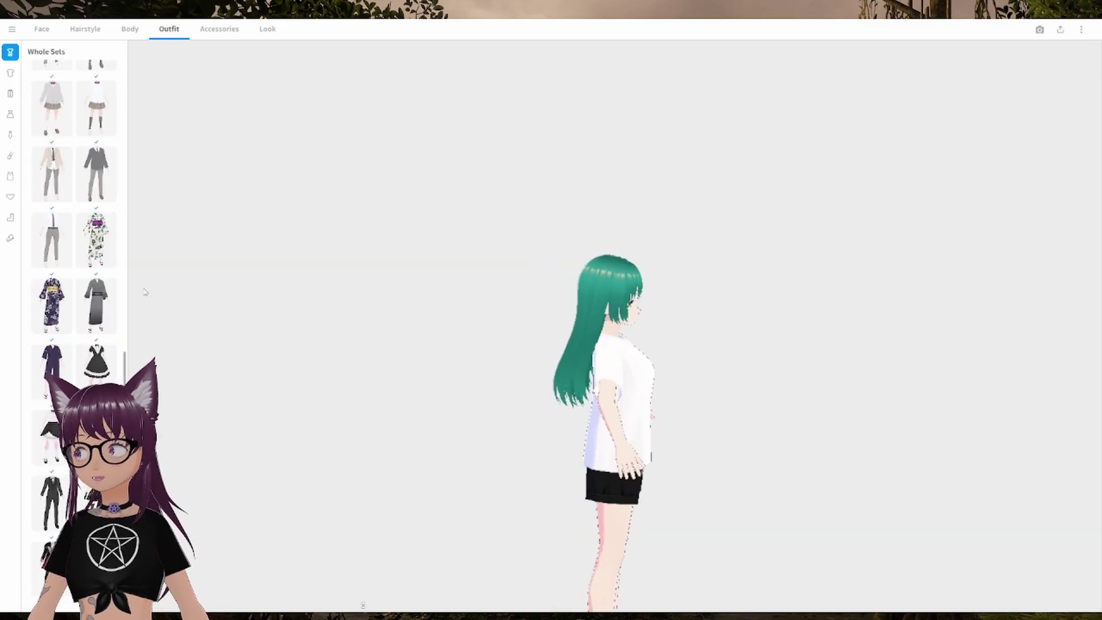
scroll(49, 327, "up", 1)
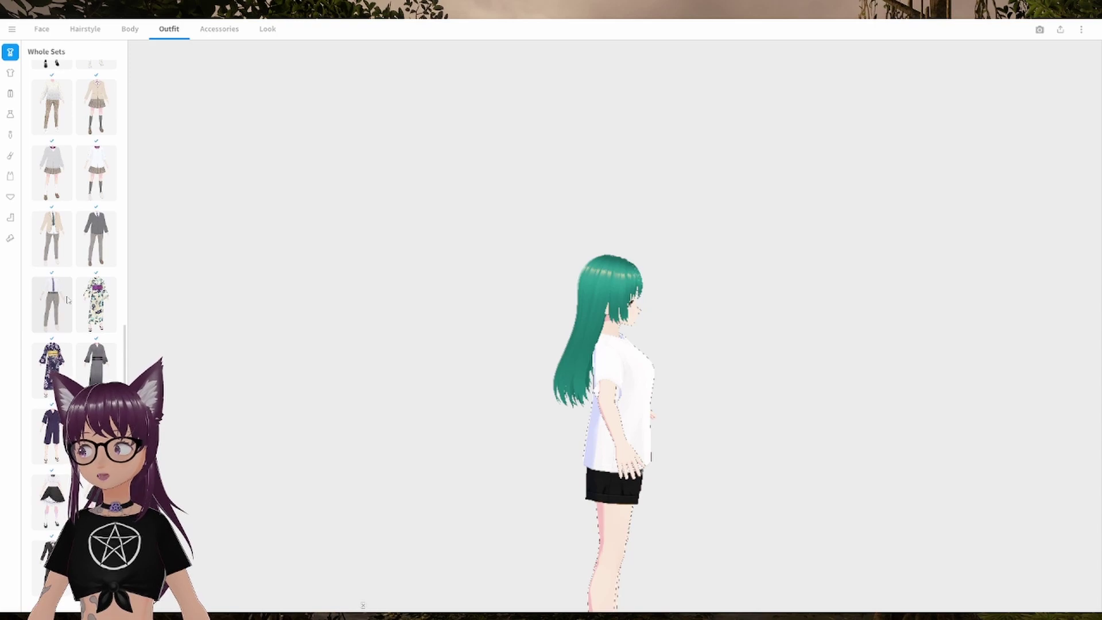
scroll(67, 299, "up", 1)
scroll(73, 299, "up", 8)
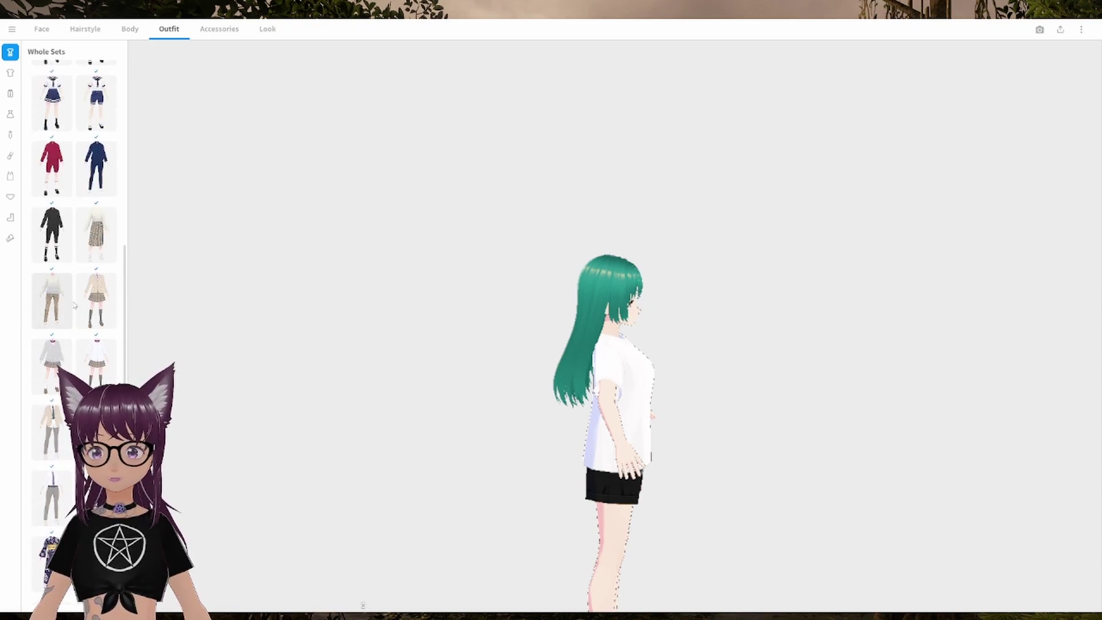
scroll(73, 319, "up", 1)
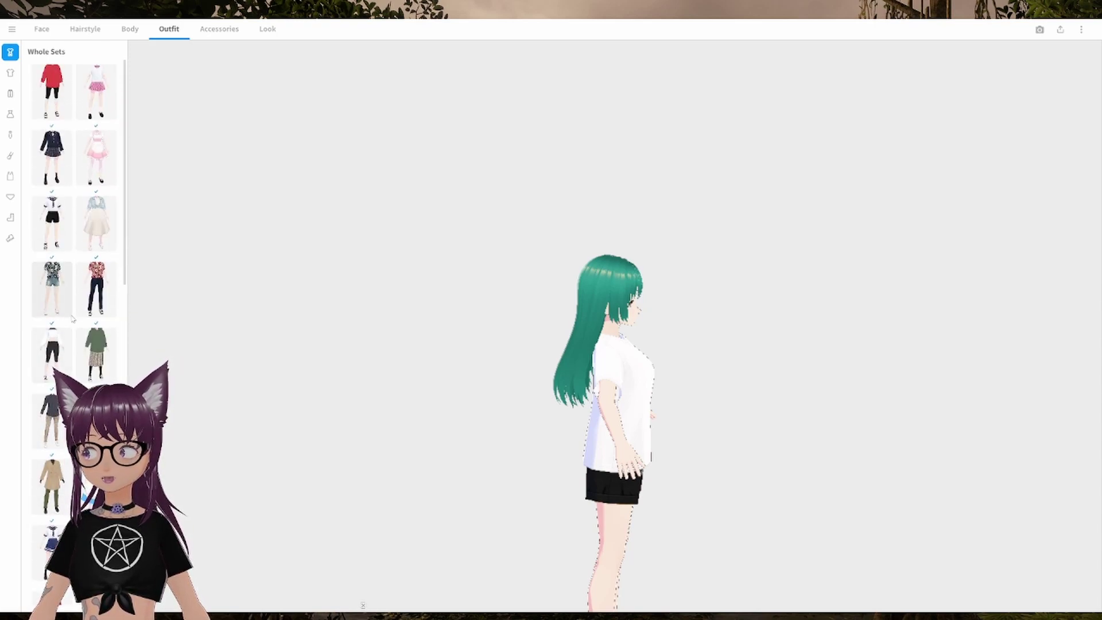
scroll(72, 318, "down", 5)
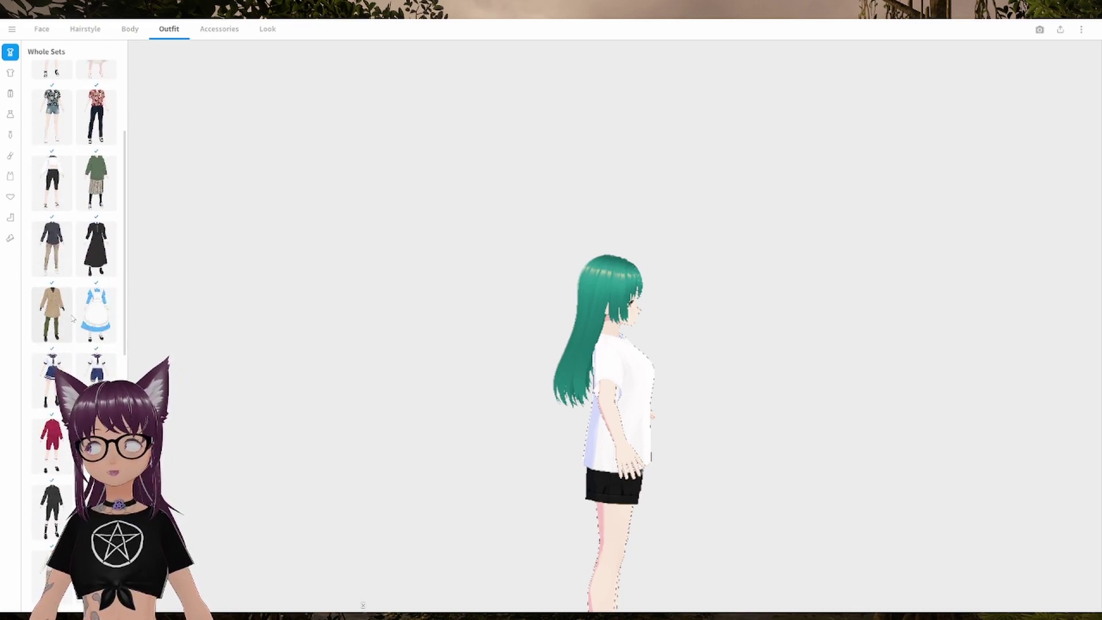
scroll(73, 318, "down", 6)
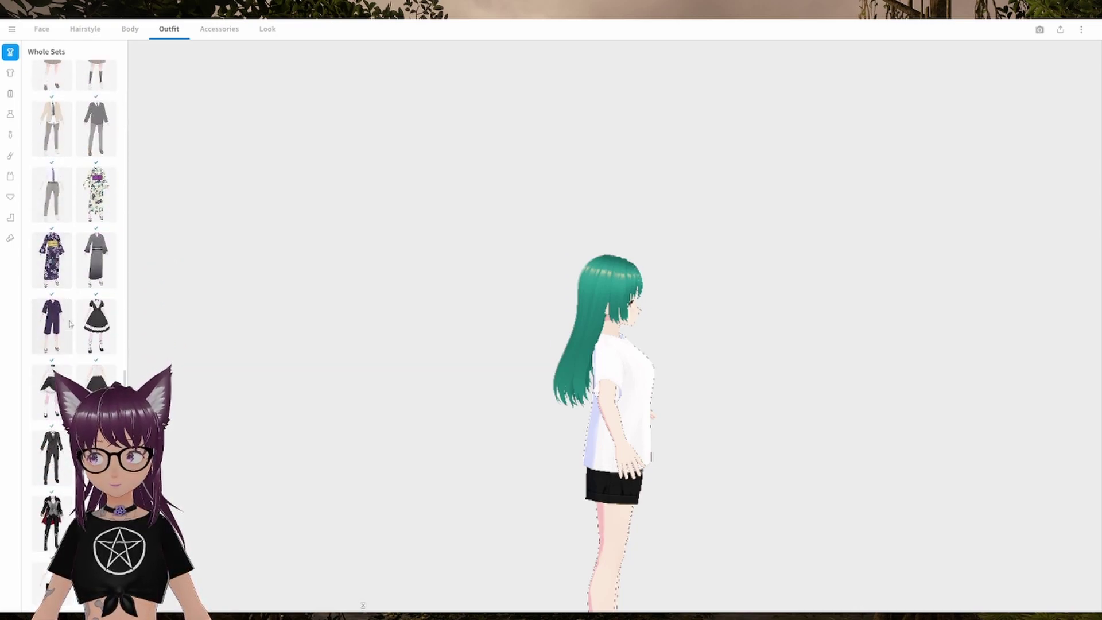
scroll(70, 324, "down", 1)
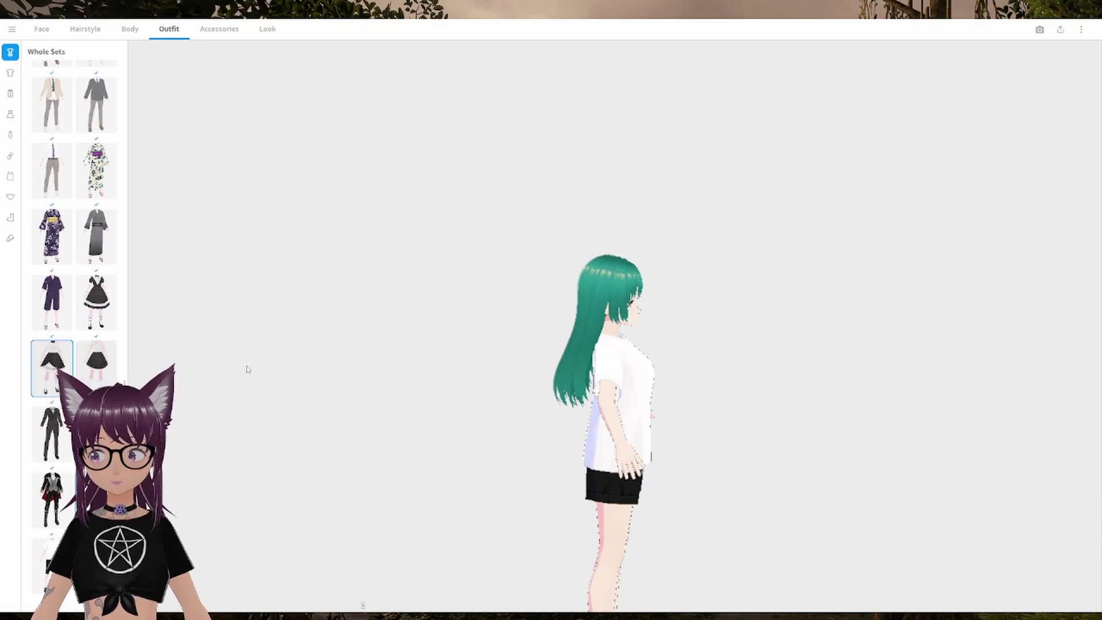
Step: Try the white long-sleeved shirt with the purple bow as the top, and restore the frilled short-sleeved blouse
left_click(10, 72)
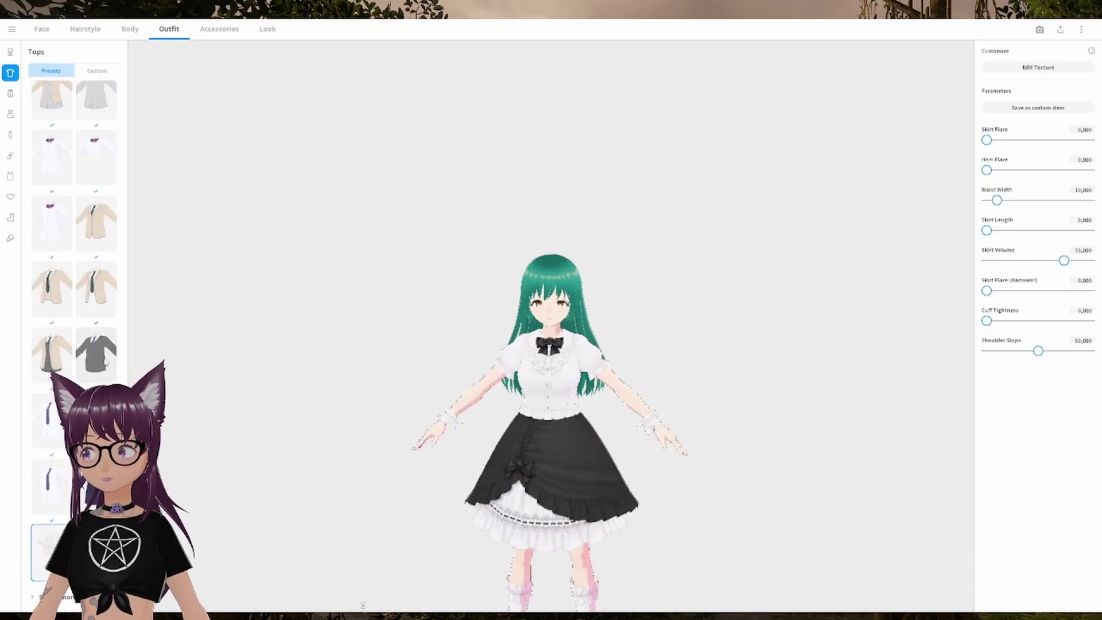
left_click(96, 158)
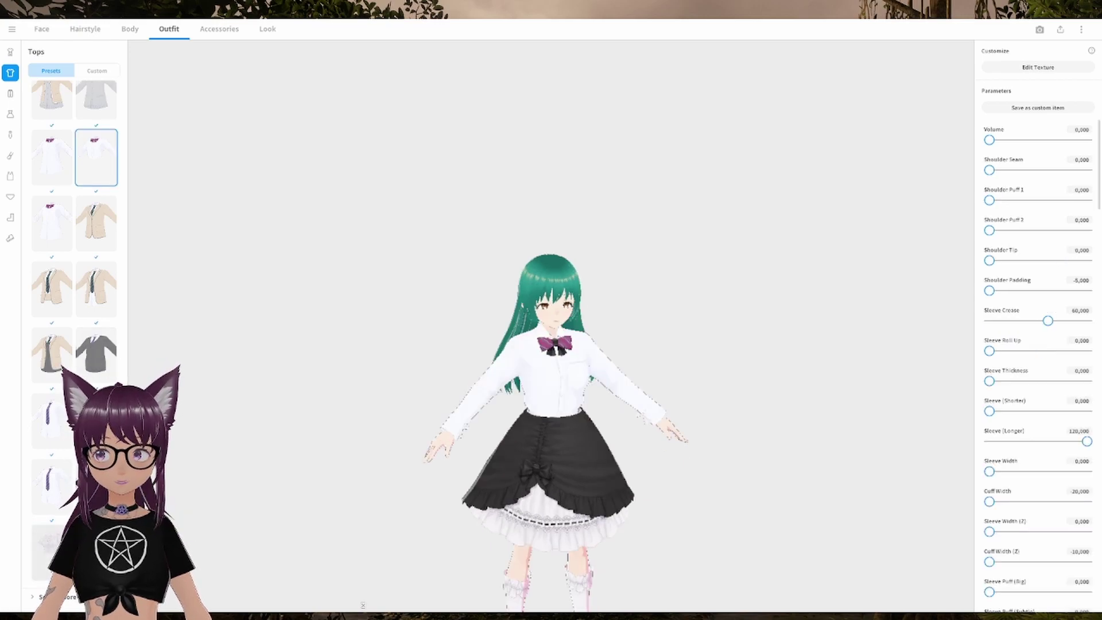
left_click(51, 551)
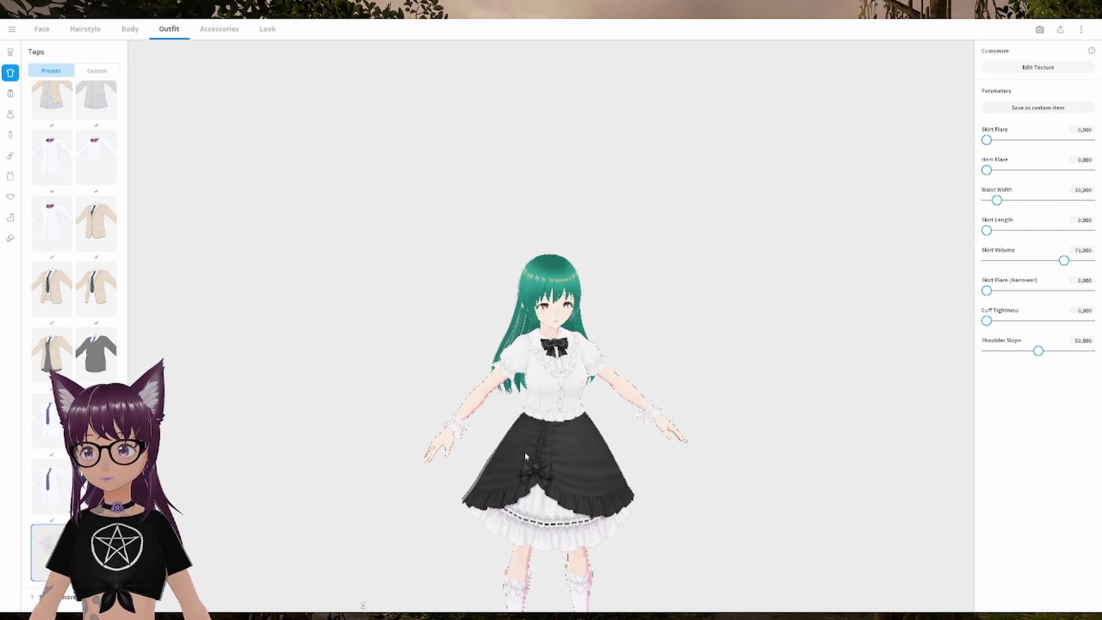
scroll(228, 158, "down", 1)
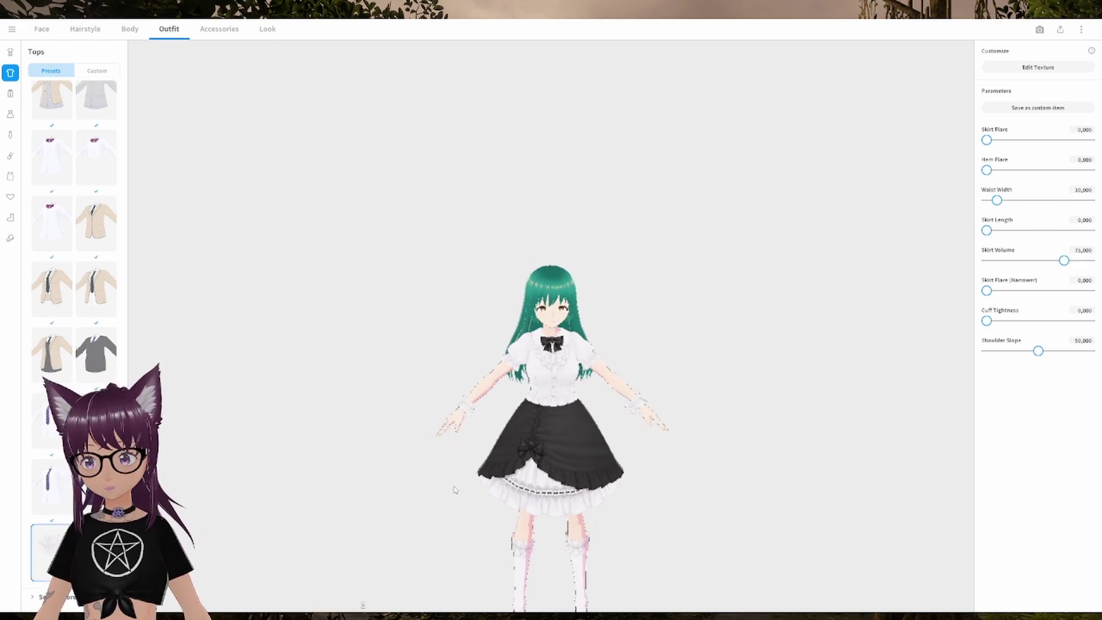
middle_click_drag(455, 489, 469, 396)
middle_click_drag(420, 246, 425, 263)
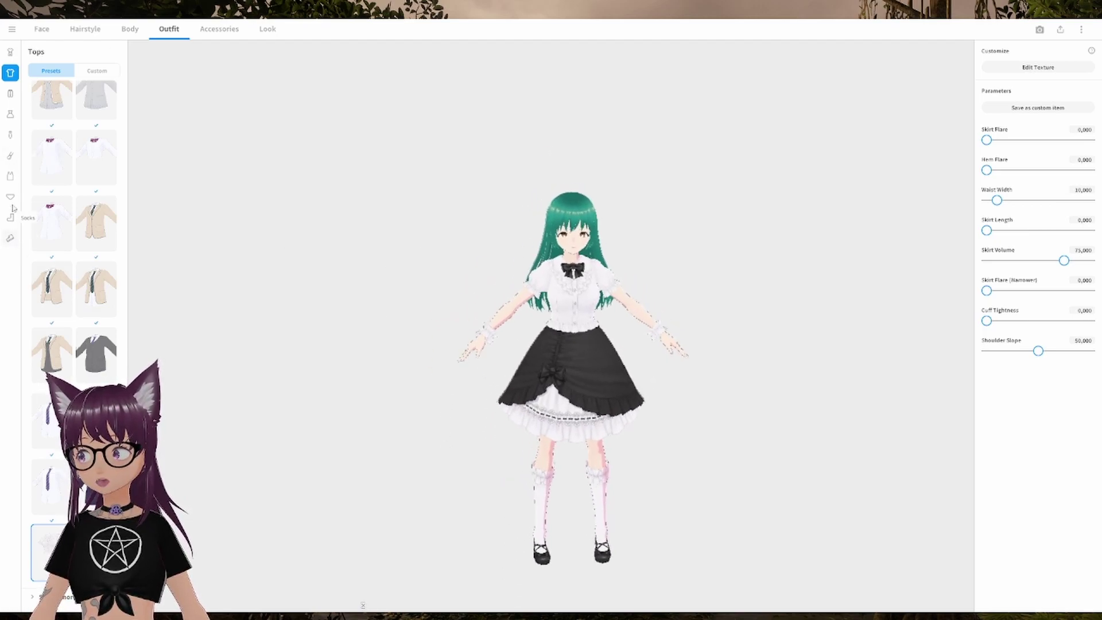
Step: Add the Cat Ears accessory and match its color to the avatar's green hair by sampling it
left_click(220, 30)
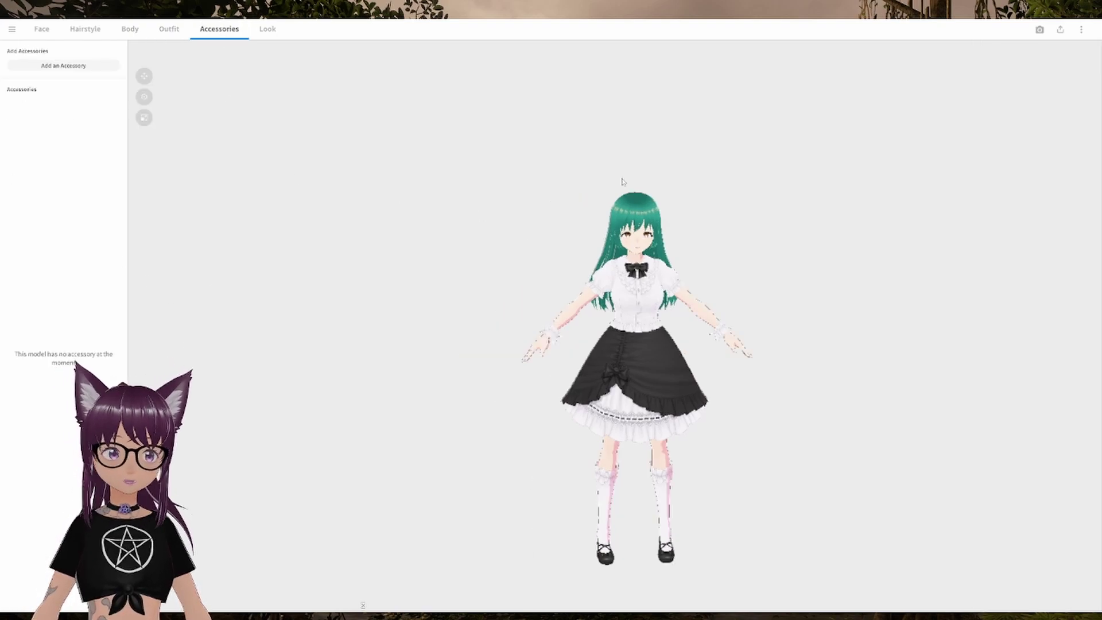
scroll(605, 247, "up", 3)
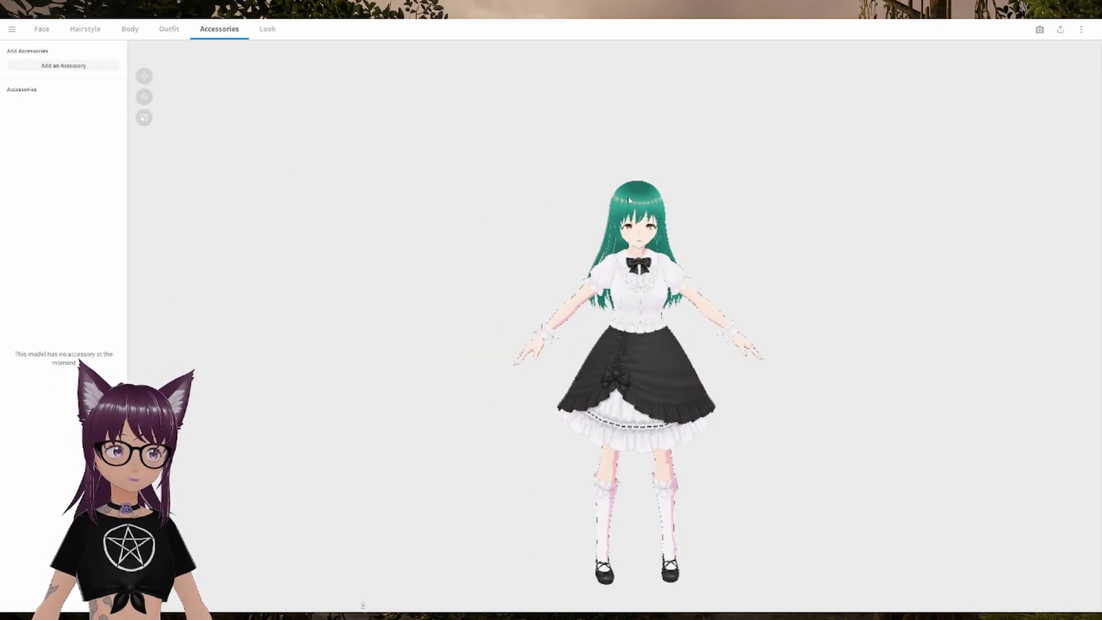
left_click(37, 68)
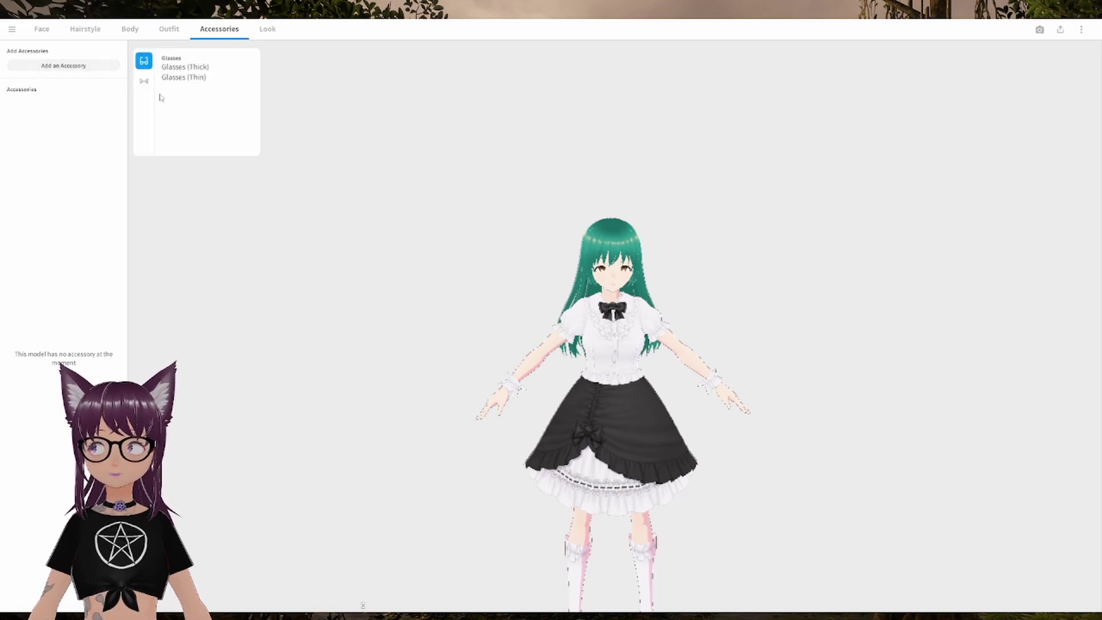
left_click(144, 82)
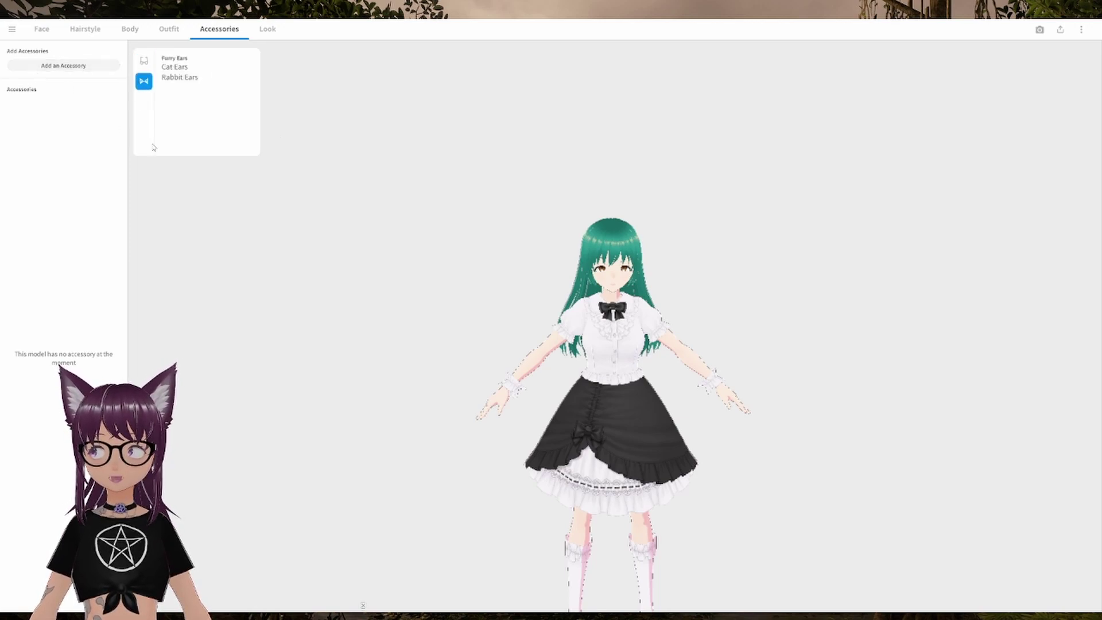
left_click(174, 68)
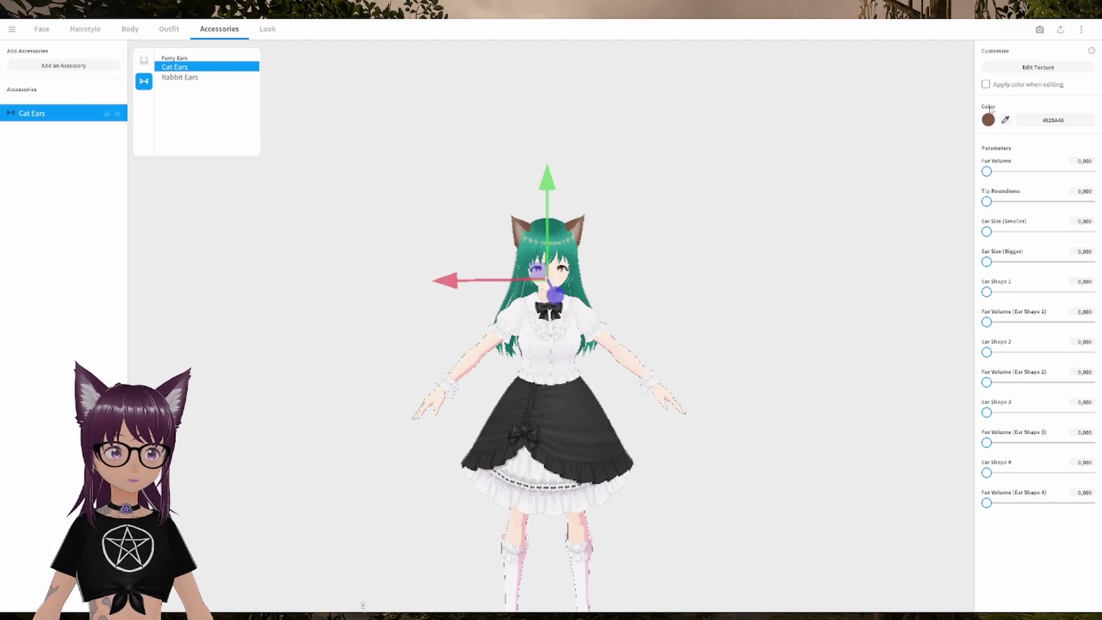
left_click(1005, 119)
left_click(566, 226)
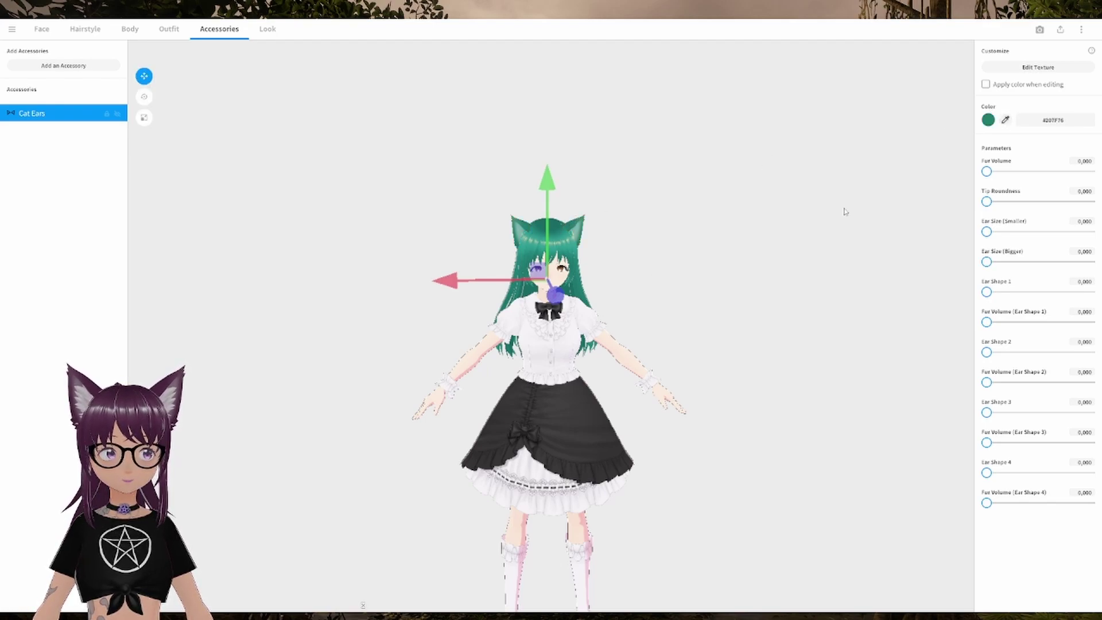
Step: Set the cat ears' Ear Size (Bigger) to about 78 and Tip Roundness to 100, and increase their Fur Volume
right_click_drag(763, 303, 706, 317)
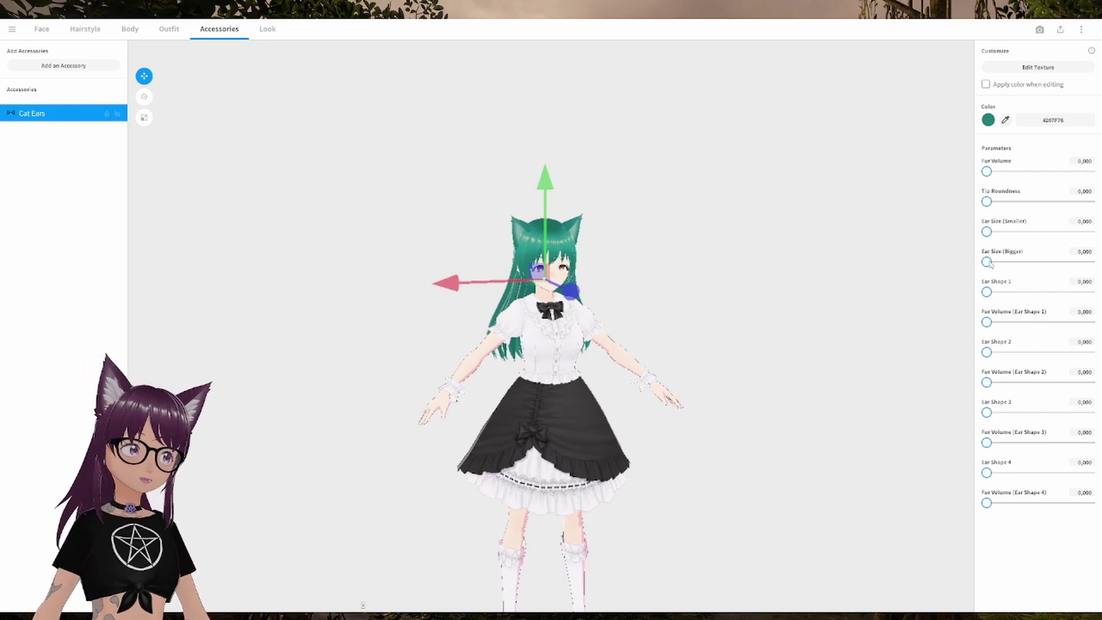
left_click_drag(992, 262, 1067, 262)
left_click_drag(988, 201, 1090, 202)
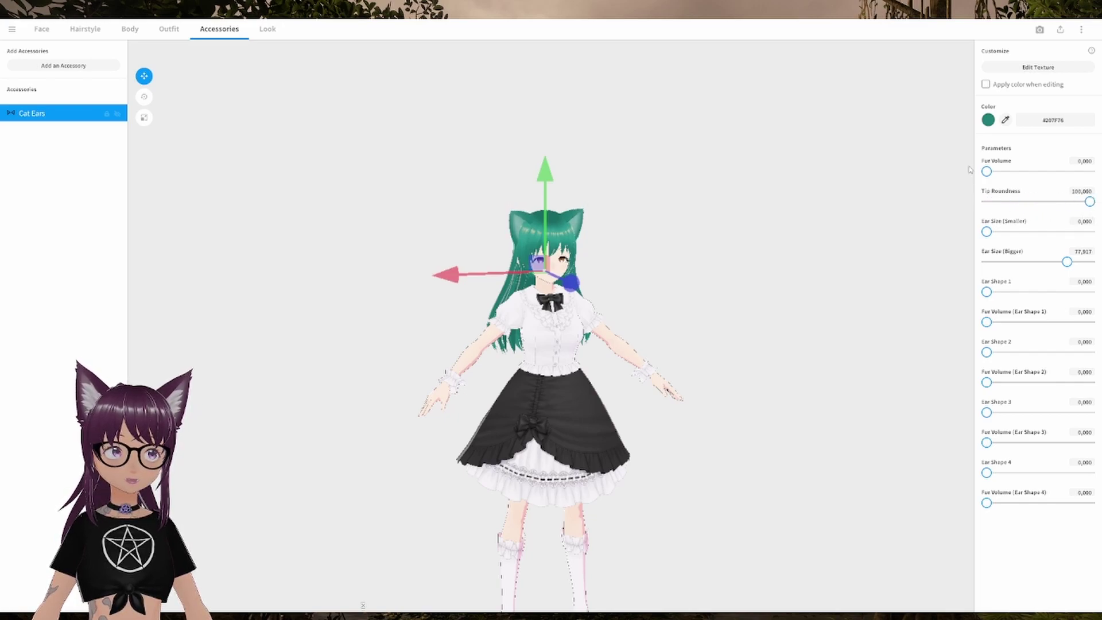
left_click_drag(986, 171, 1066, 173)
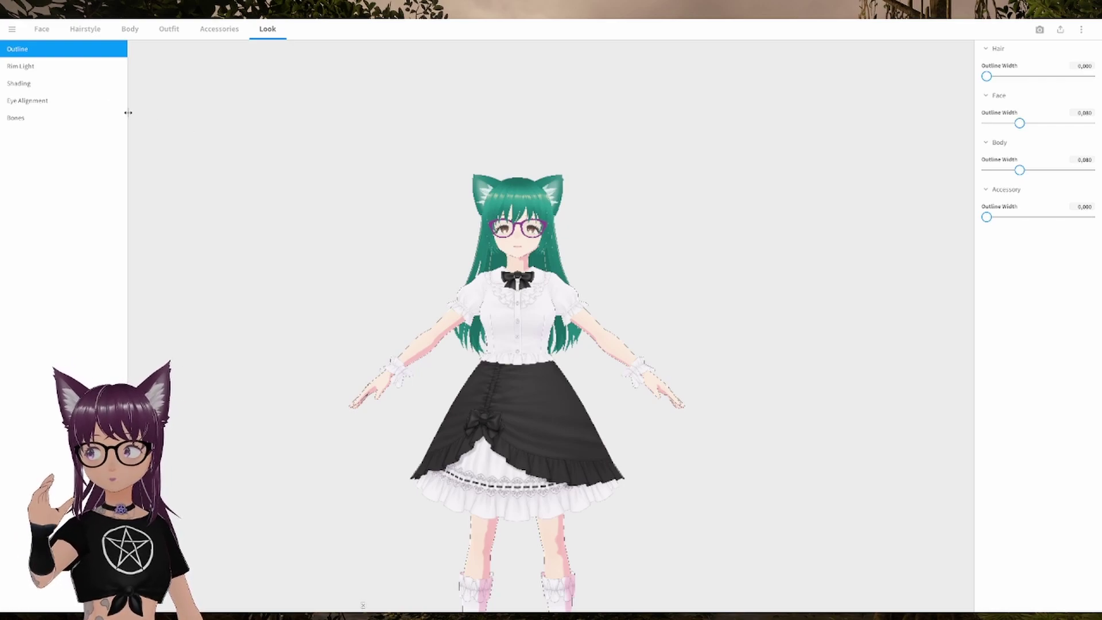
Step: Examine the Reduce Polygons, Reduce Materials and Reduce Bones settings for the VRM export
left_click(14, 31)
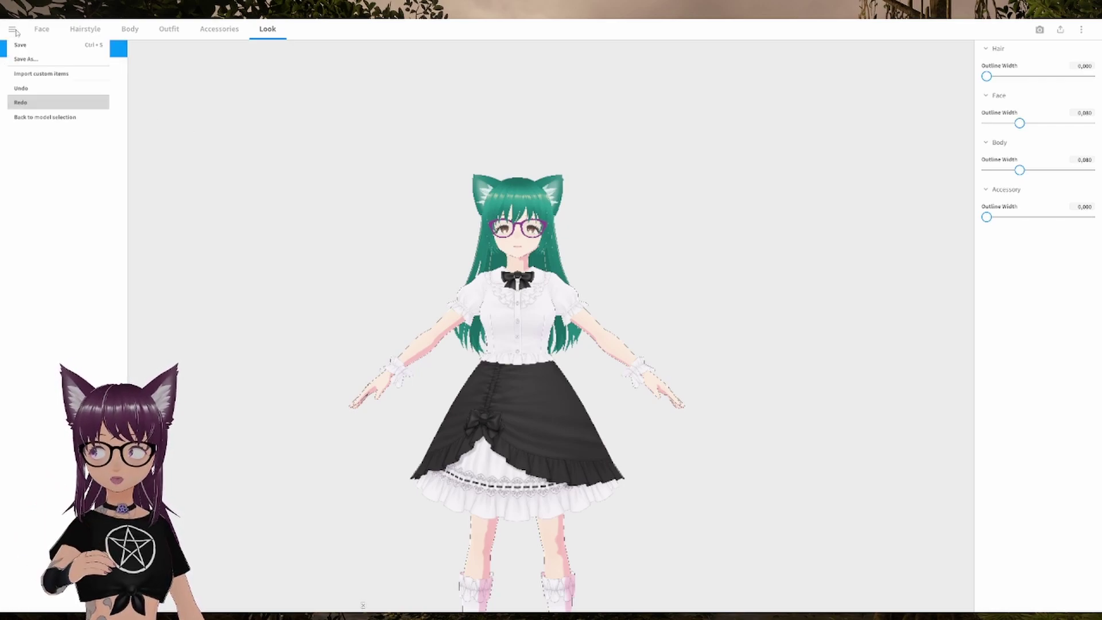
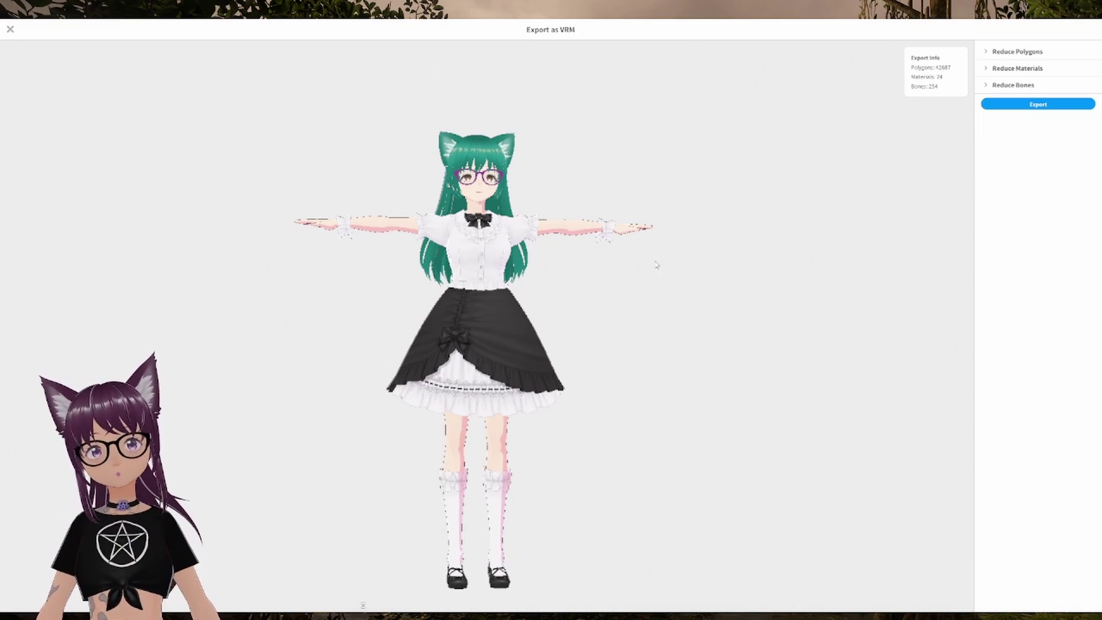
left_click(988, 86)
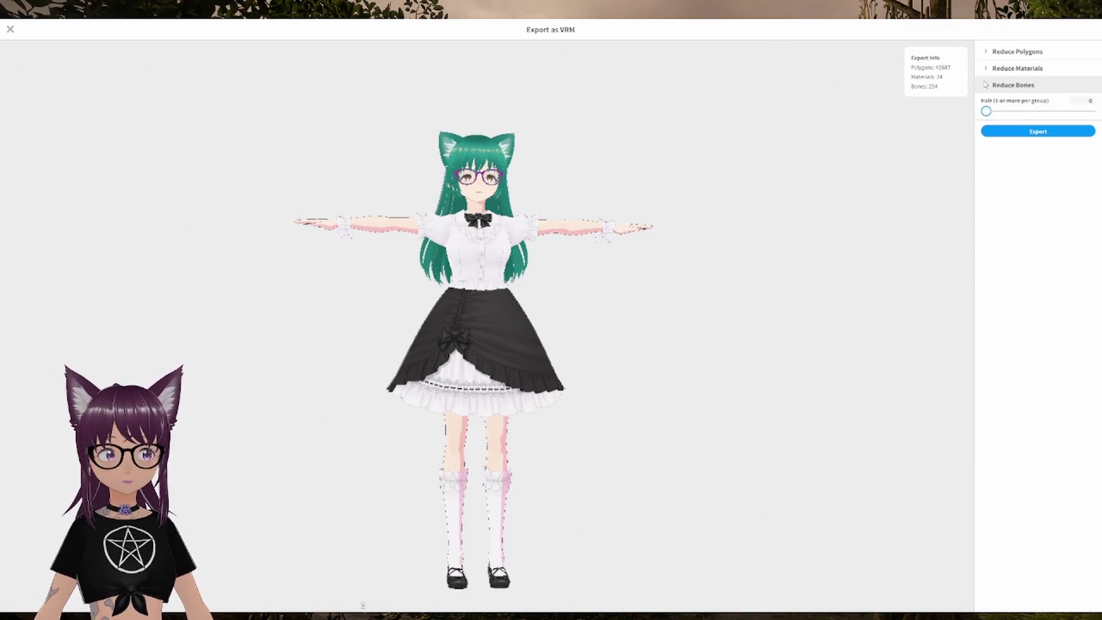
left_click(988, 68)
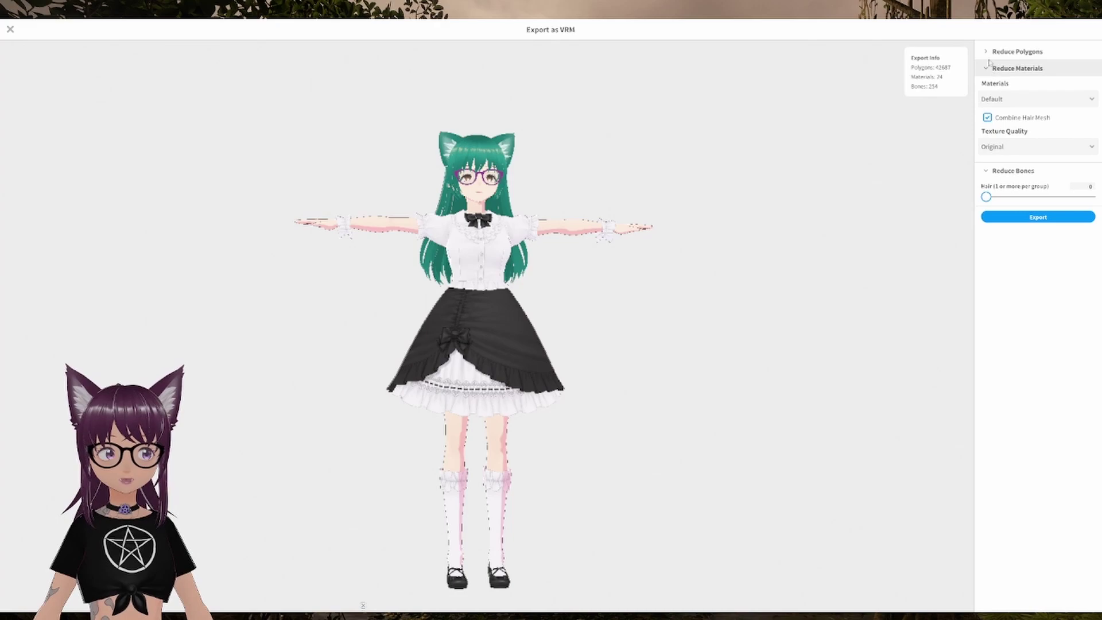
left_click(988, 51)
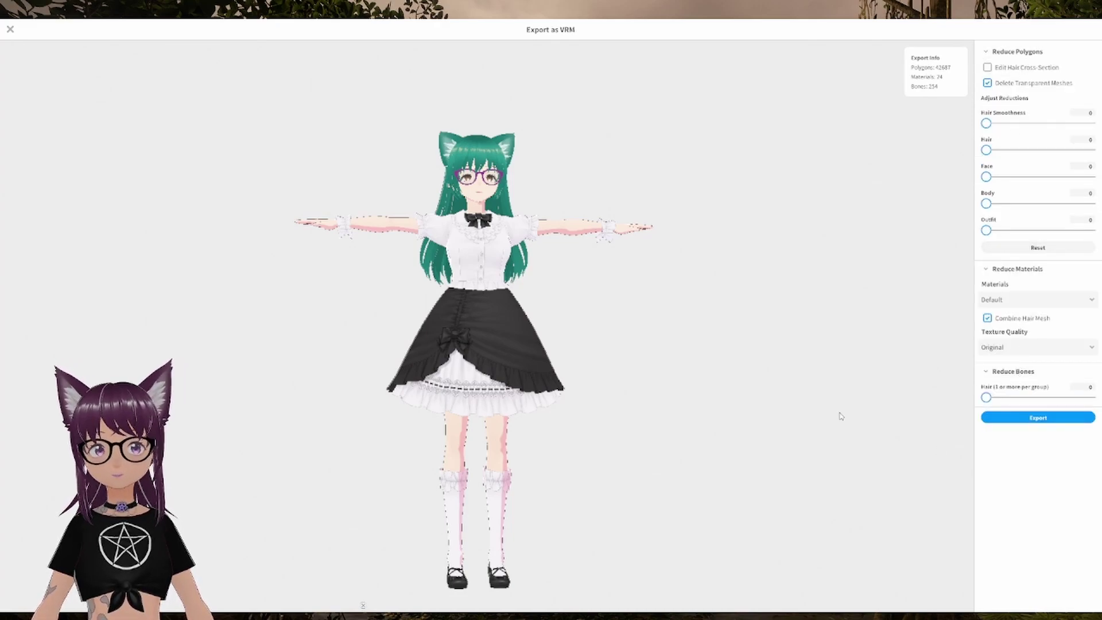
Step: Start the VRM export with the current settings and enter "test" in two of the avatar information fields
left_click(1034, 419)
left_click(469, 238)
type("test")
key("Tab")
type("test")
scroll(506, 300, "down", 6)
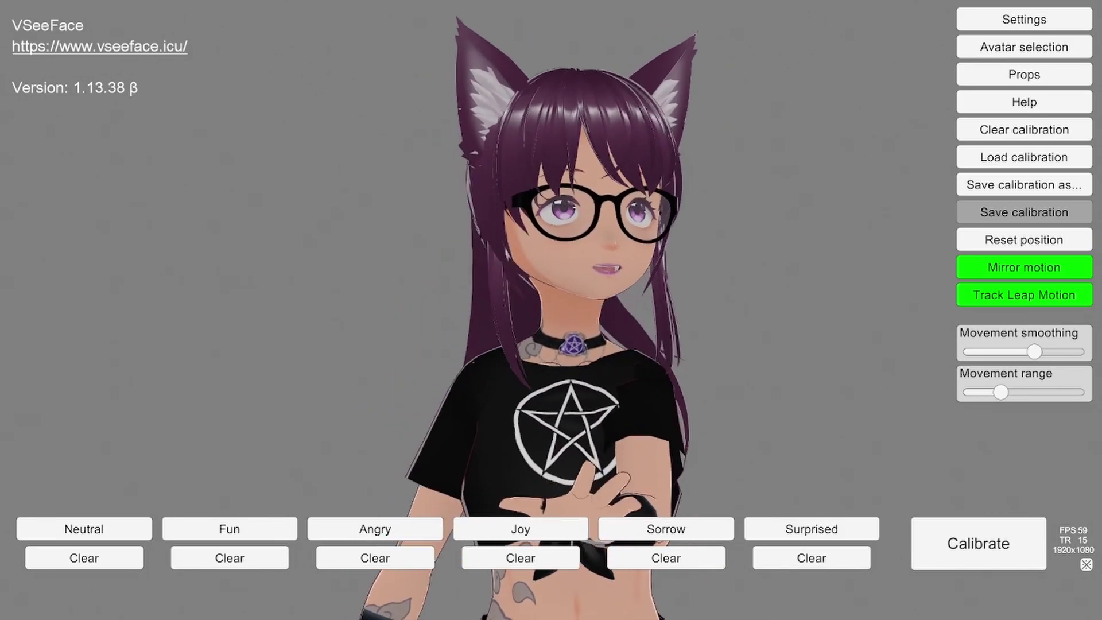
Step: Switch to VSeeFace, add the exported green-haired avatar to the local avatars, load it and hide the interface
left_click(1024, 46)
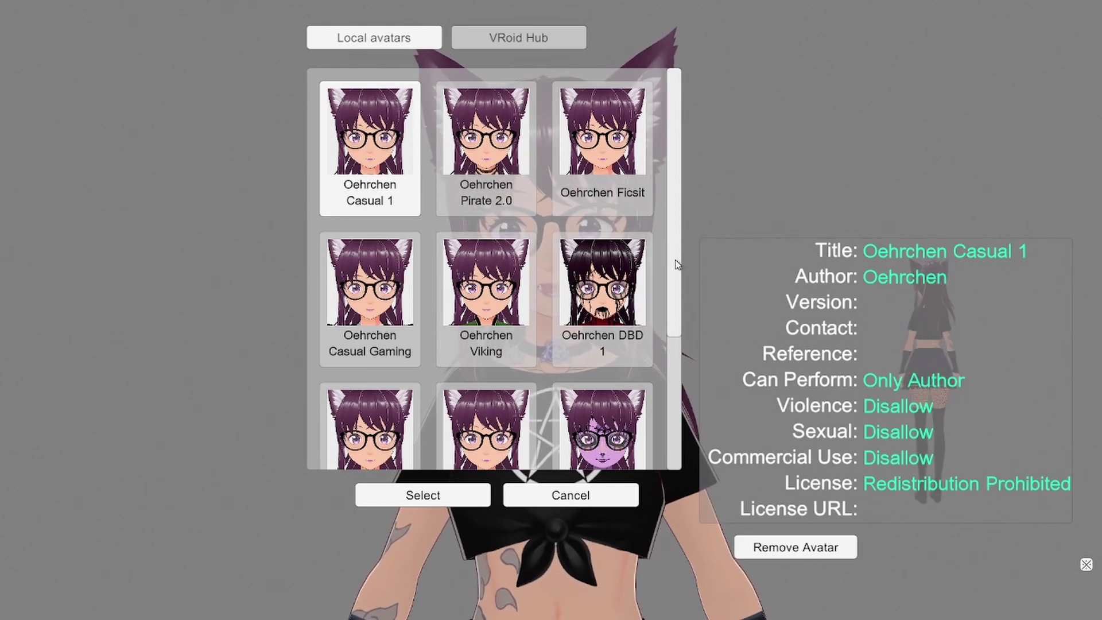
scroll(631, 315, "down", 3)
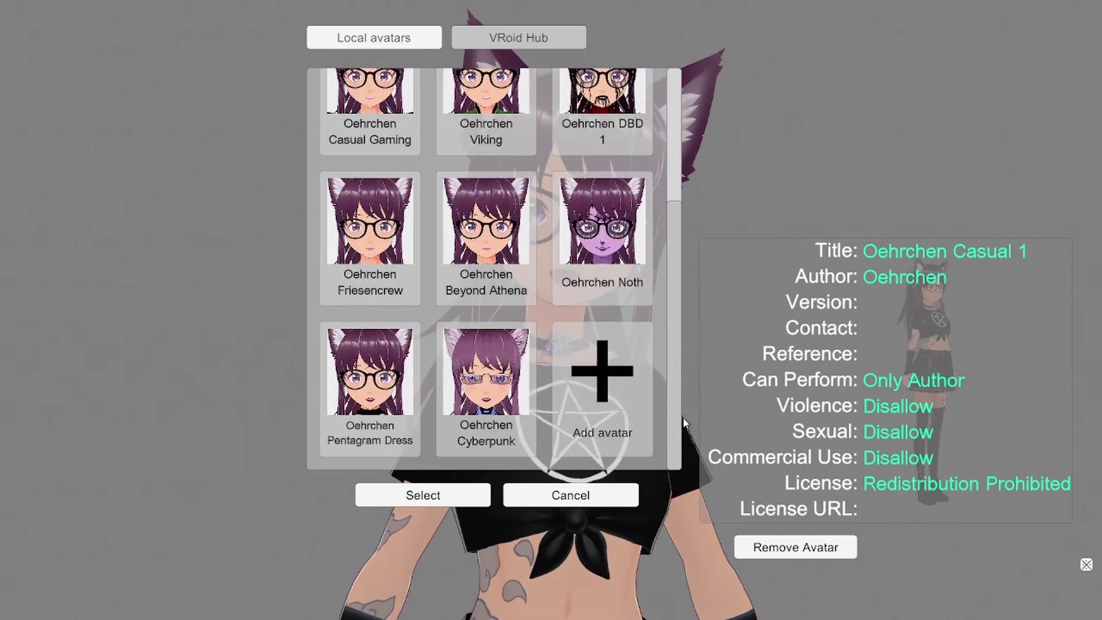
left_click(583, 393)
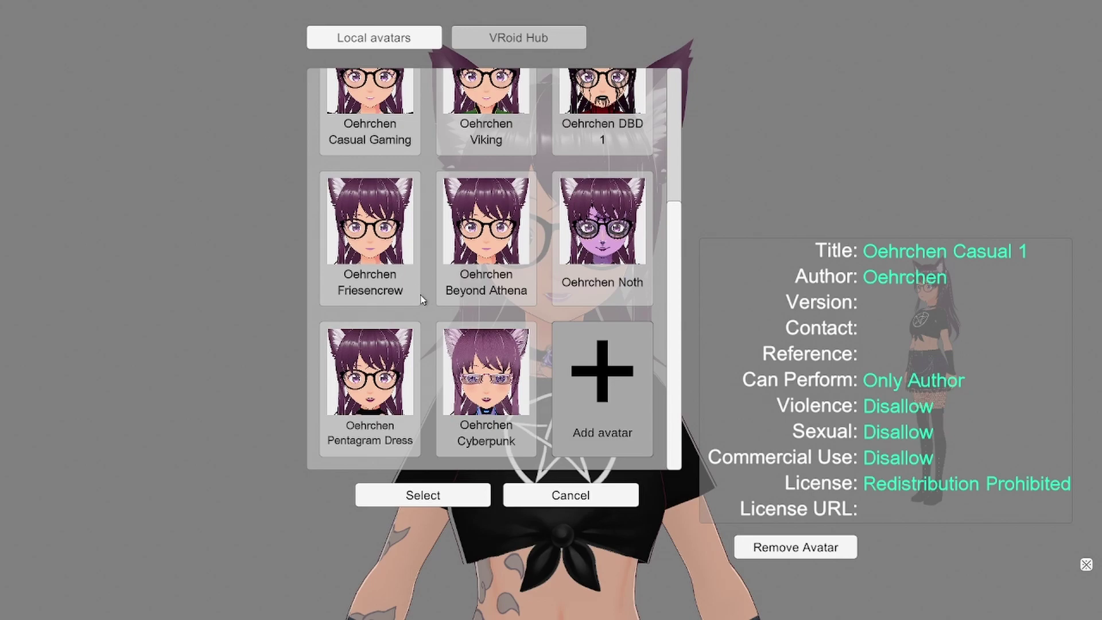
left_click(603, 390)
left_click(467, 496)
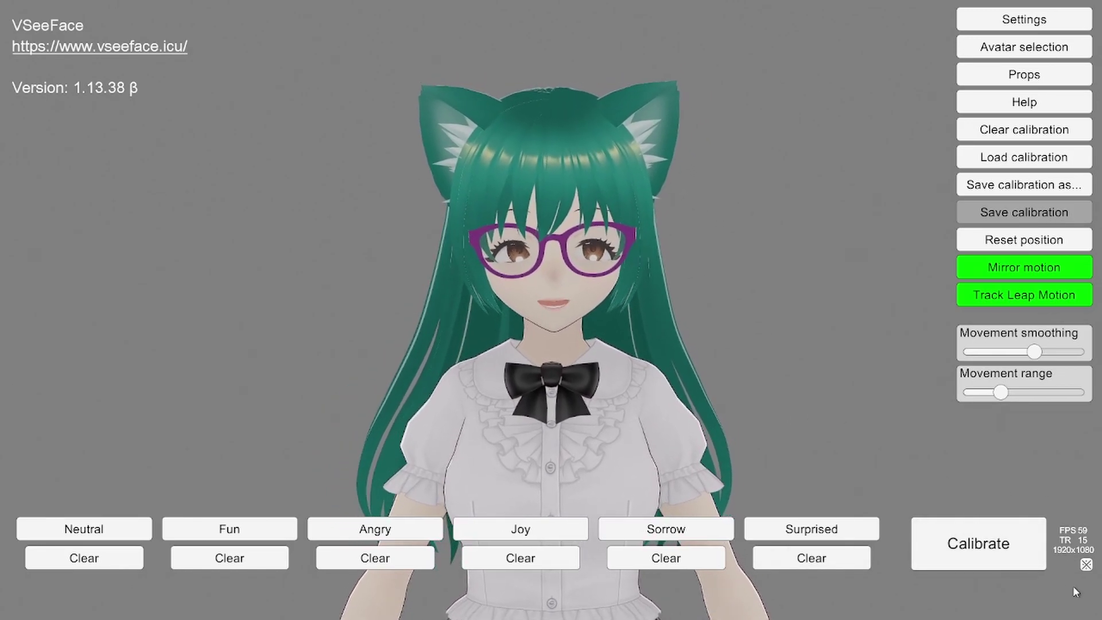
left_click(1087, 564)
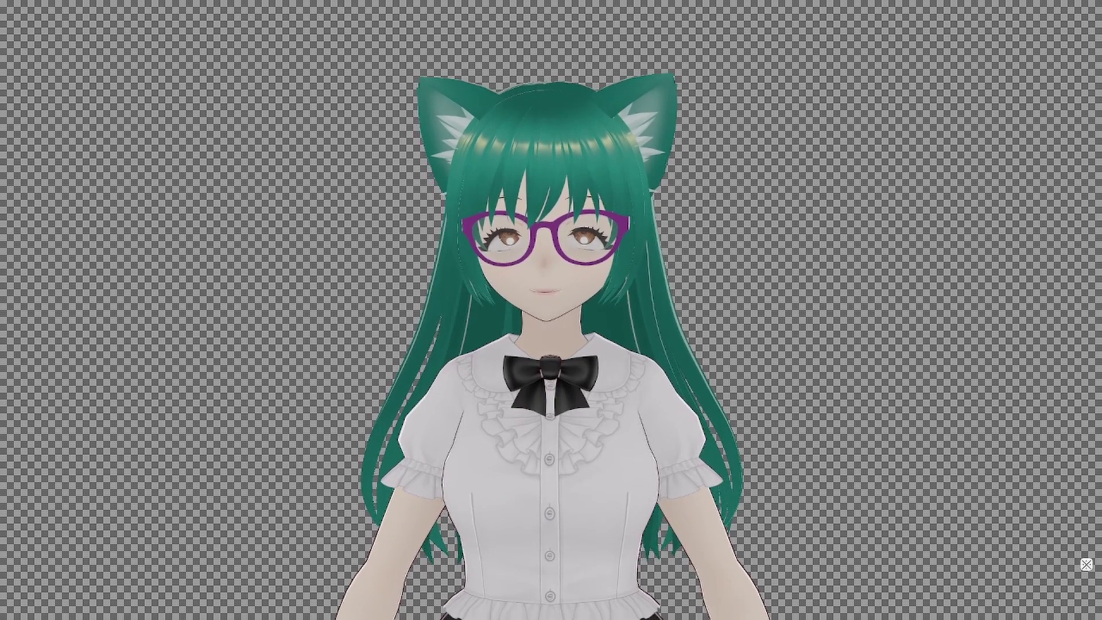